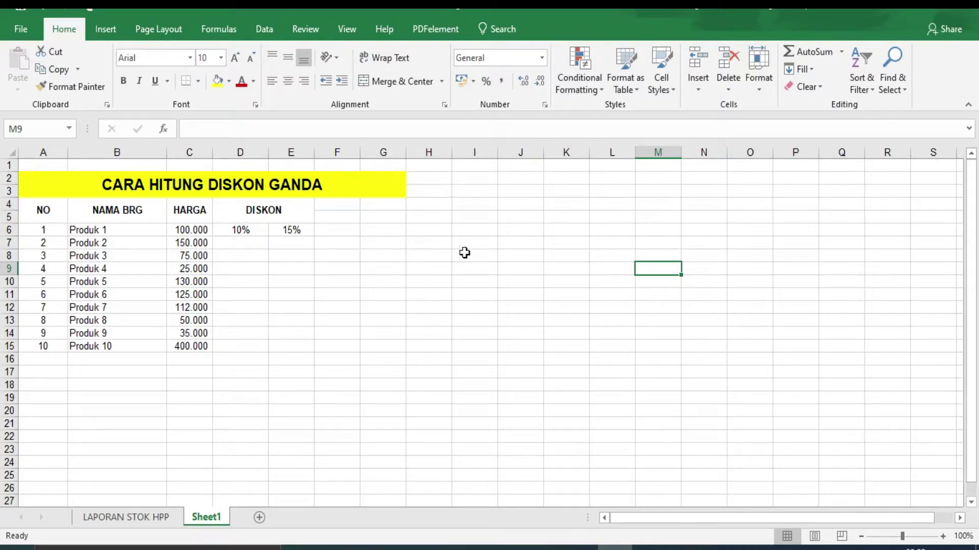
- Review the 10% and 15% discounts and the HARGA prices of the ten products
left_click(252, 231)
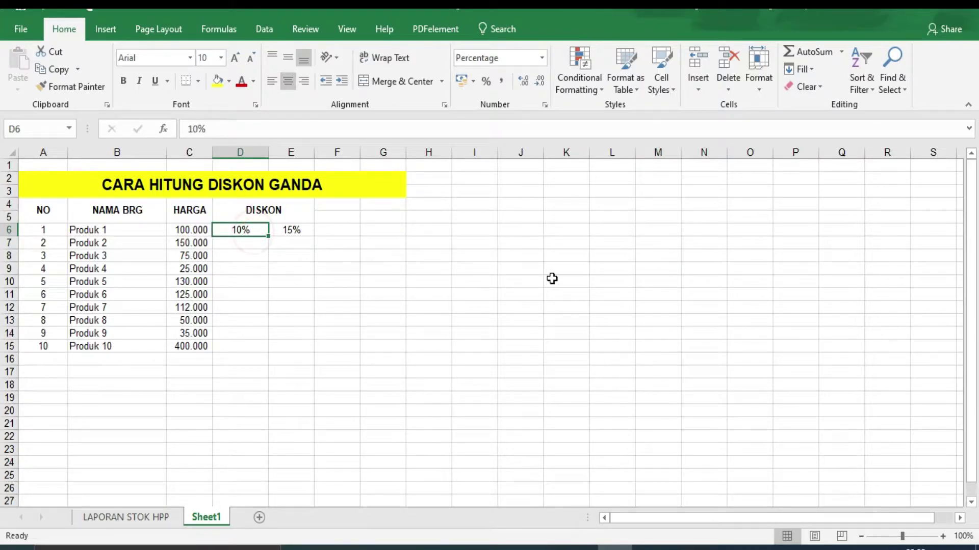
left_click(289, 232)
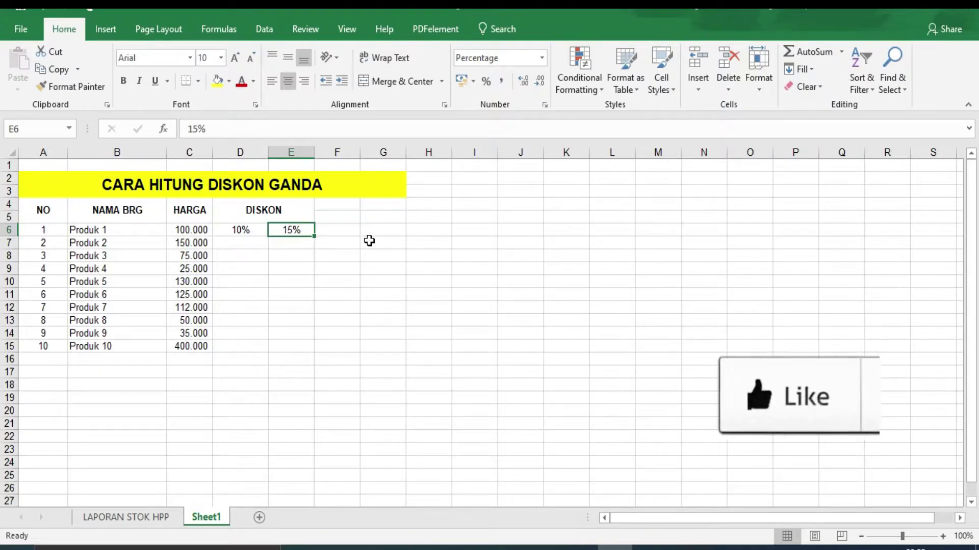
left_click(340, 306)
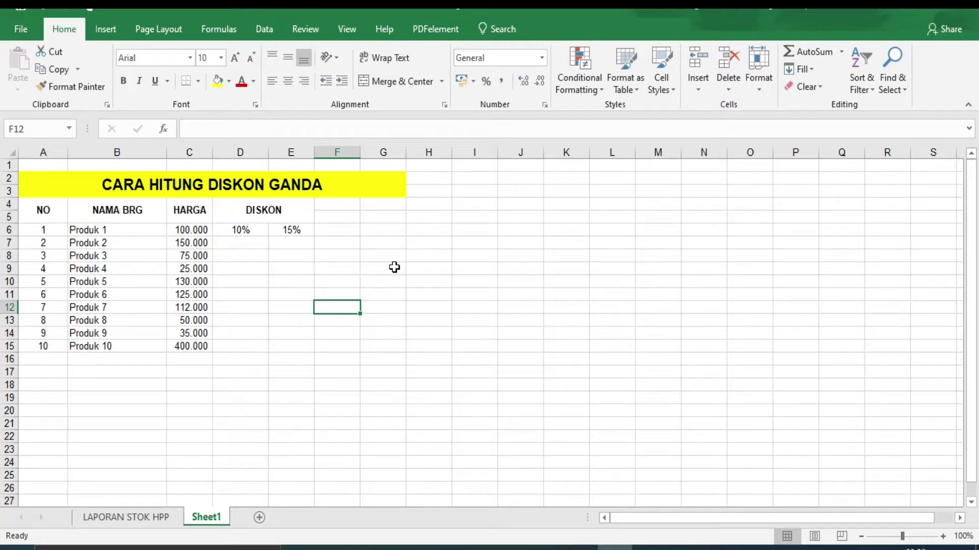
left_click_drag(188, 230, 189, 346)
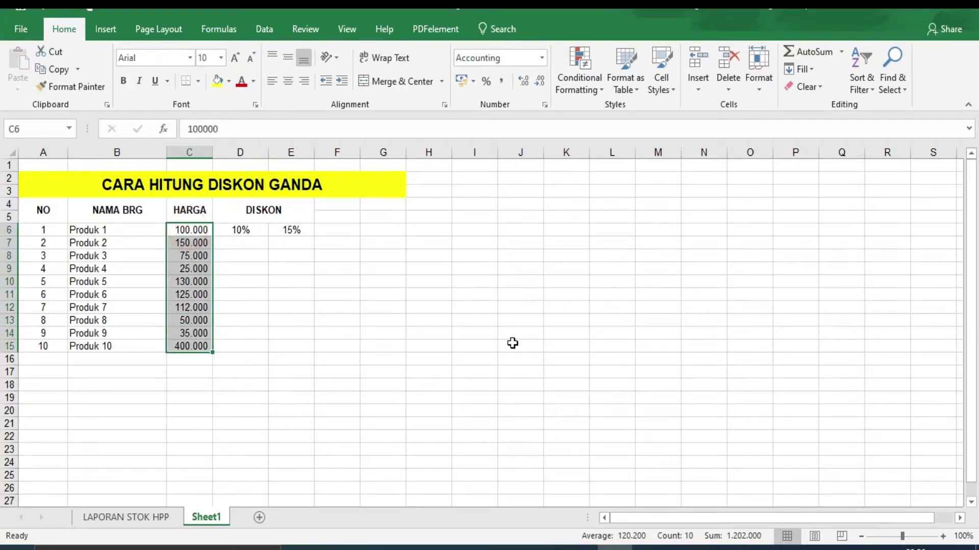
left_click(243, 231)
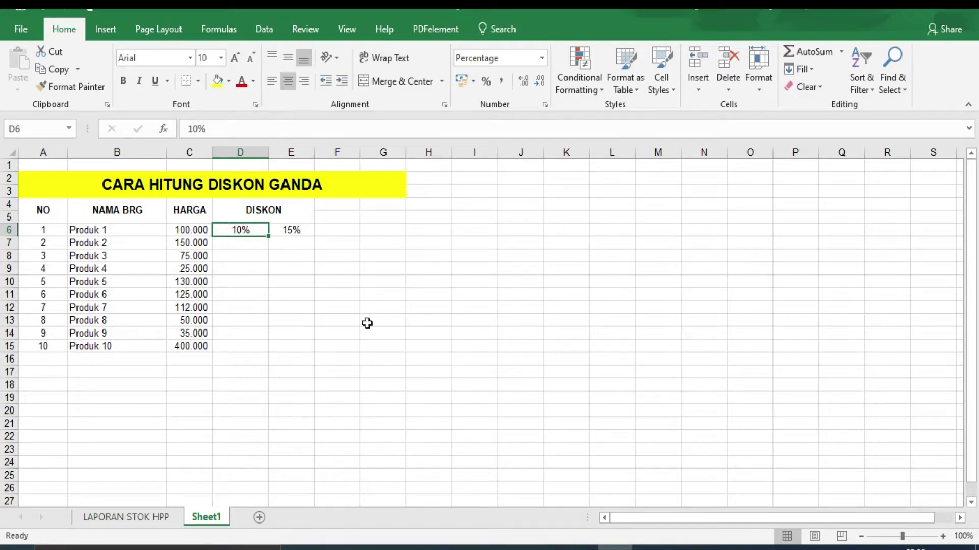
left_click(290, 230)
left_click(411, 367)
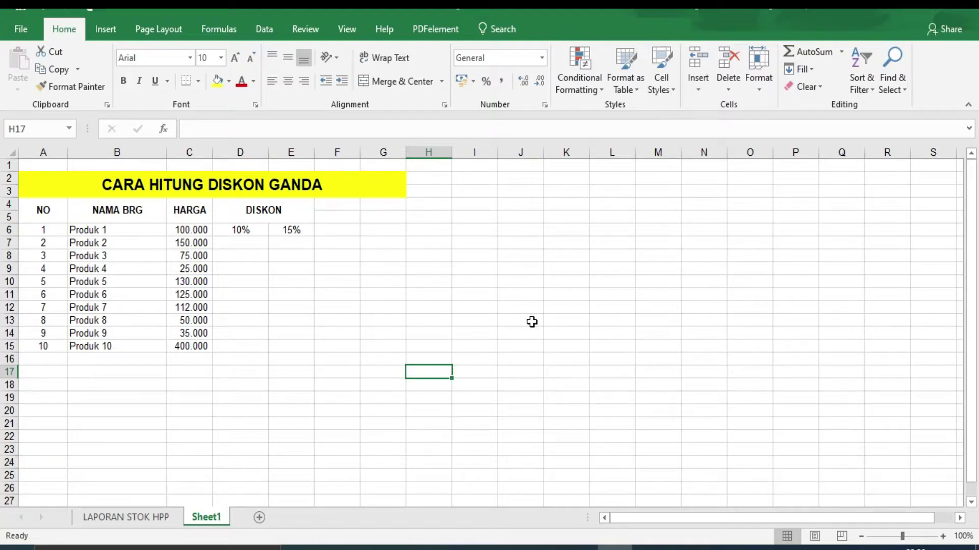
left_click(197, 230)
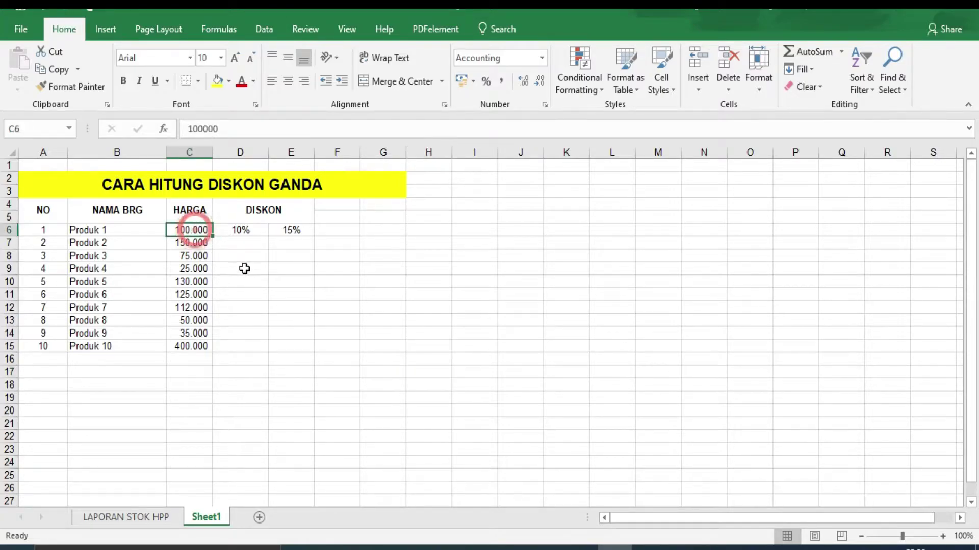
left_click(247, 231)
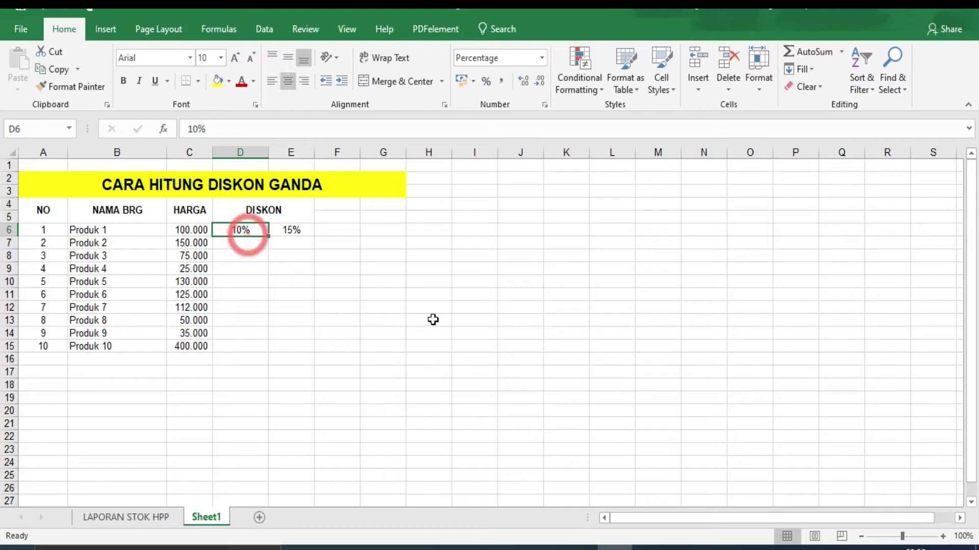
left_click(287, 230)
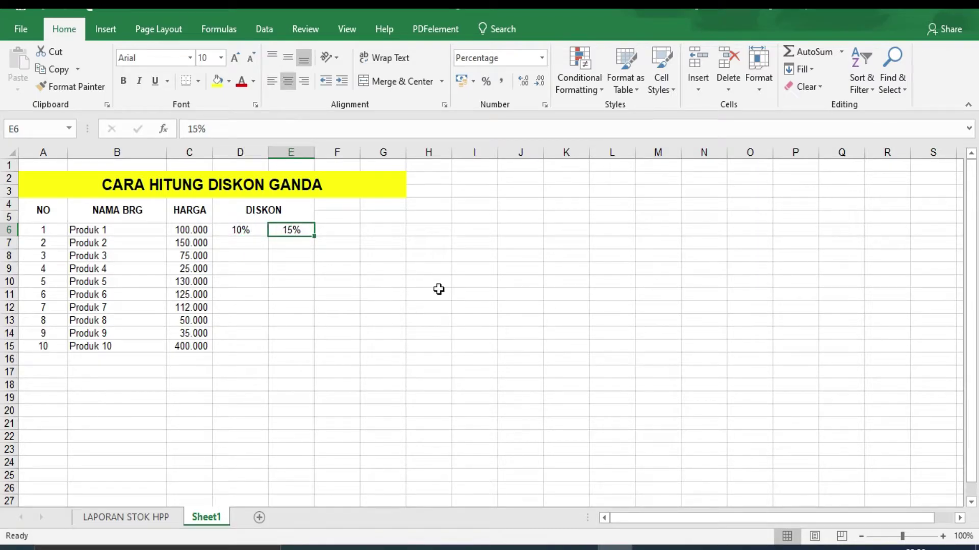
left_click(410, 282)
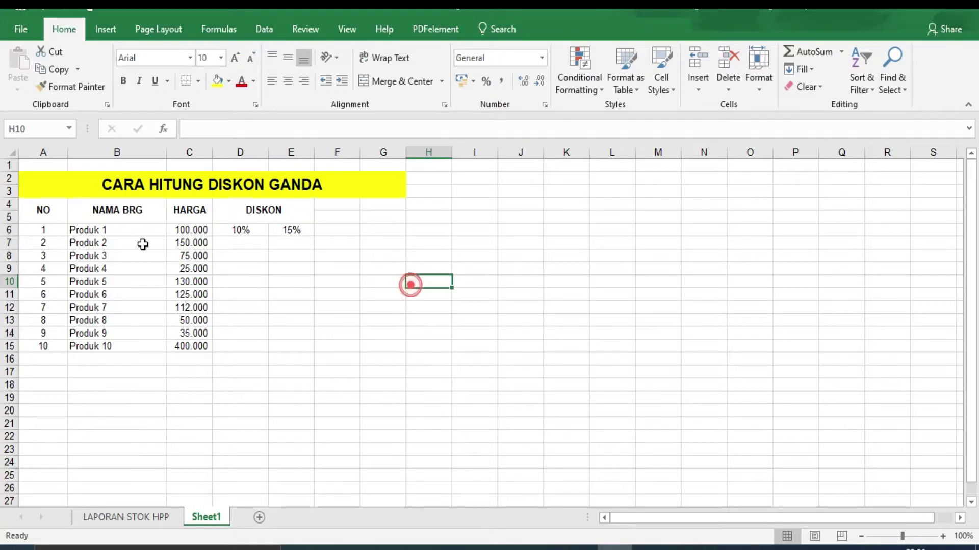
- Merge F4:F5 into a DISKON 1 heading and start typing DISKON in G4
left_click(329, 234)
left_click(541, 275)
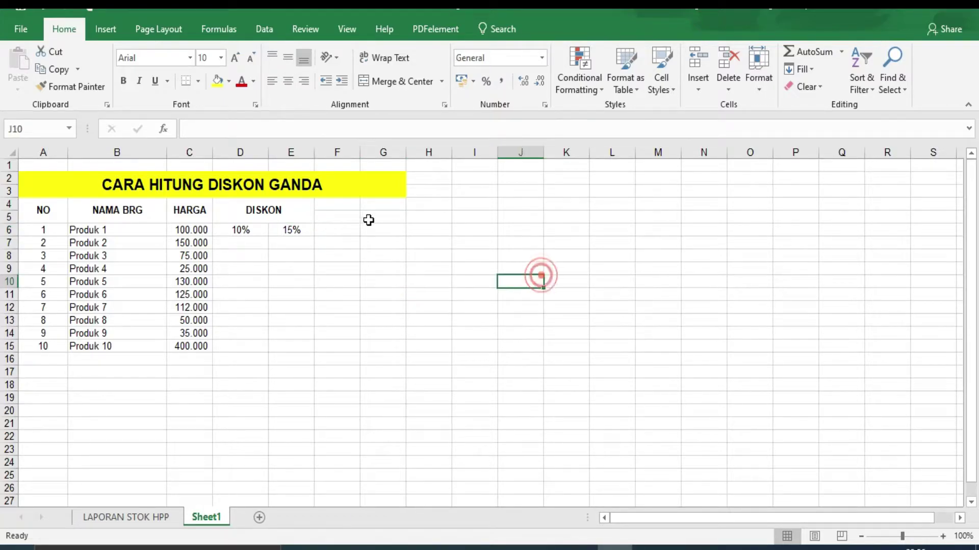
left_click(338, 212)
left_click(444, 213)
left_click(341, 209)
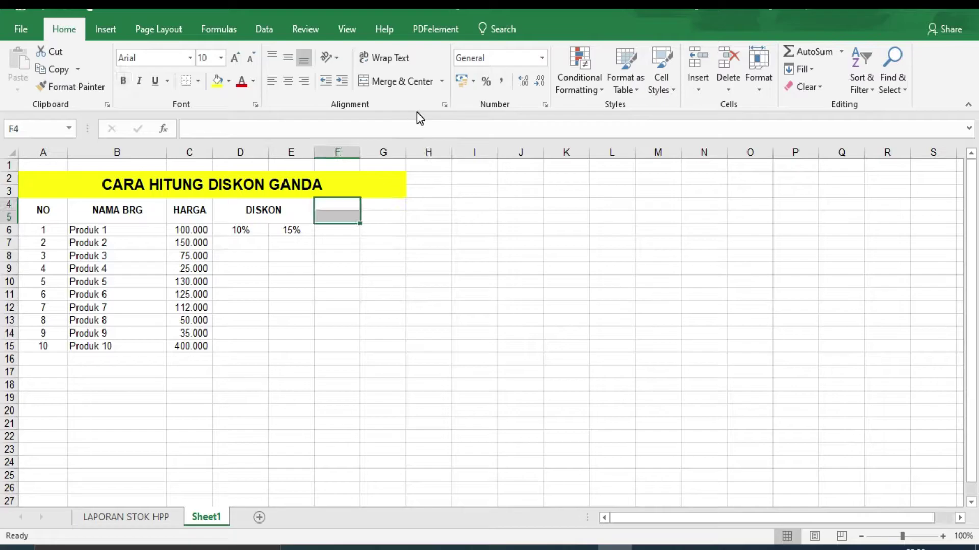
left_click(402, 81)
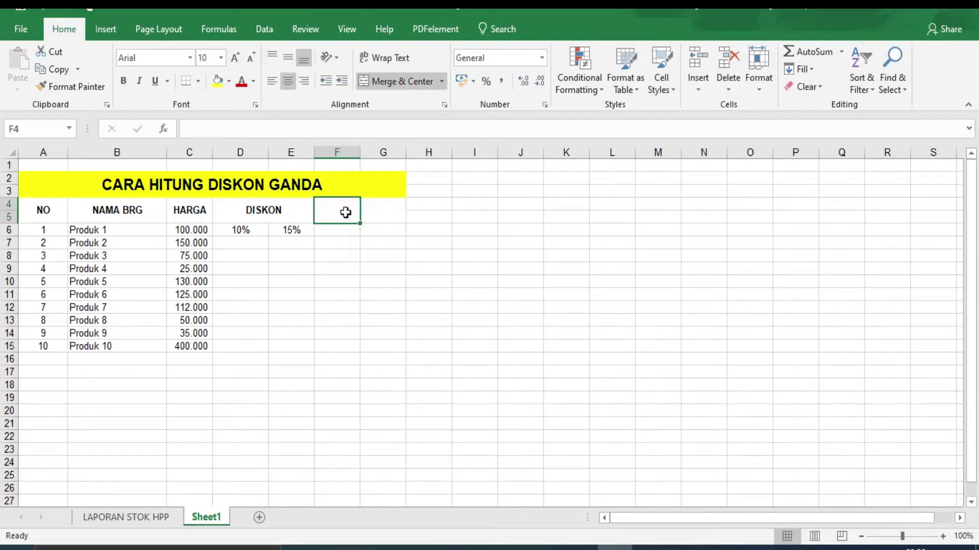
type("DI")
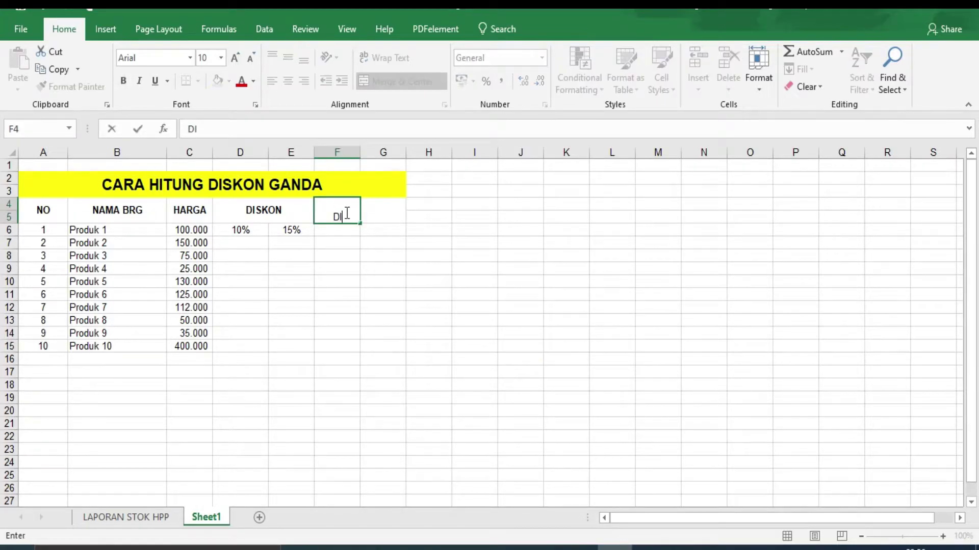
type("SKON 1")
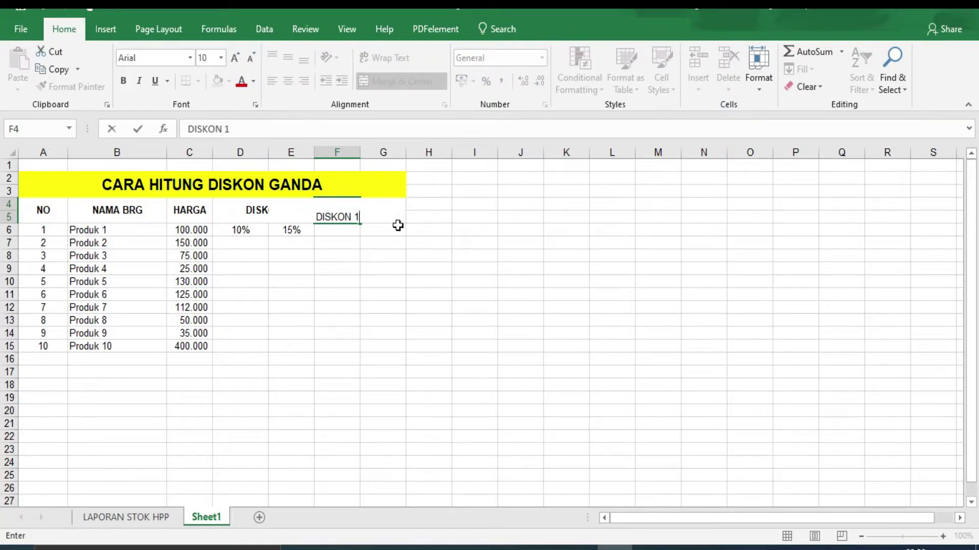
left_click(395, 216)
type("DISK")
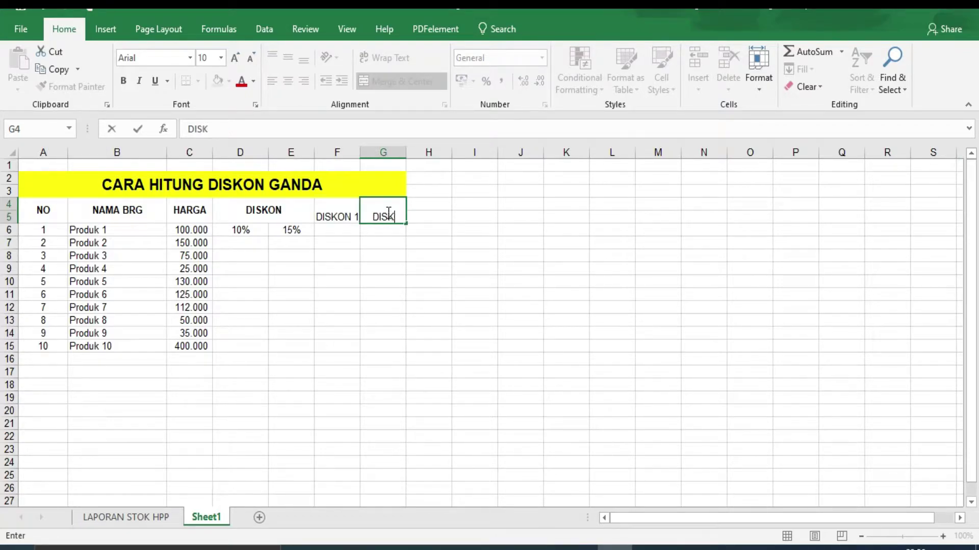
type("ON 2")
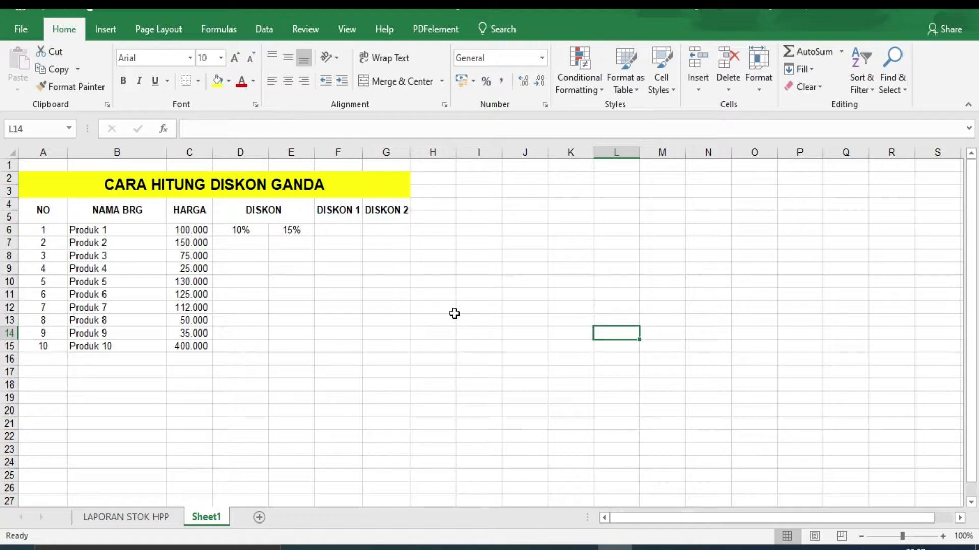
- Enter =C6-(C6*D6) in F6, giving 90.000 for Produk 1
left_click(356, 233)
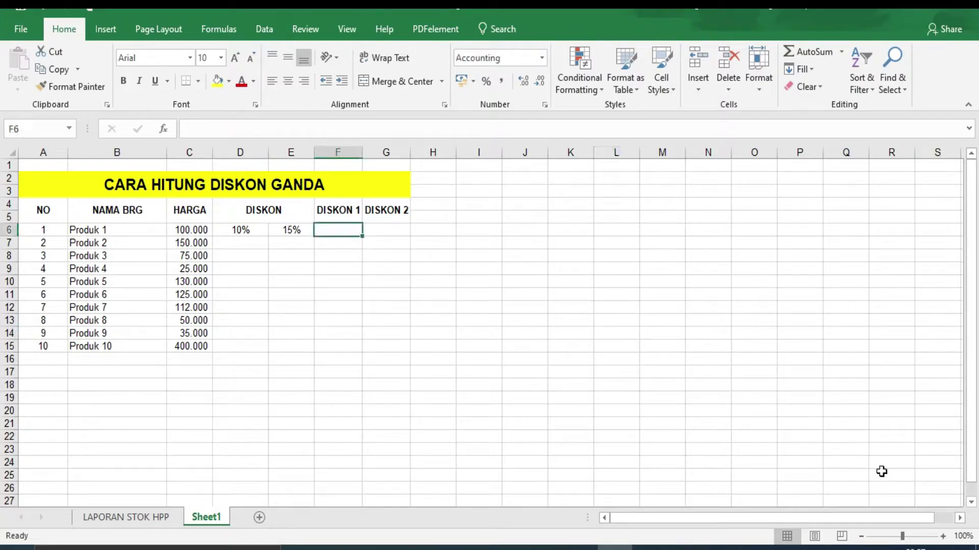
type("=")
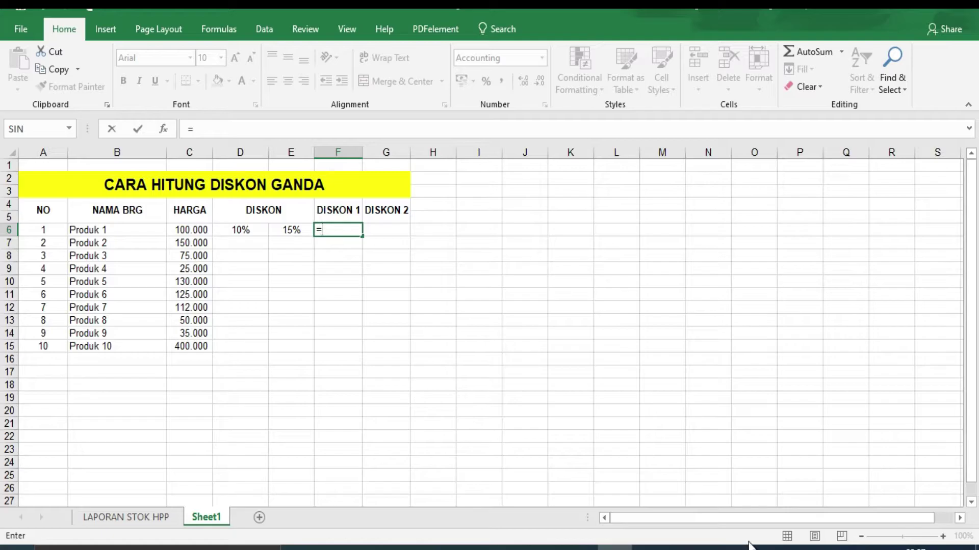
left_click(188, 231)
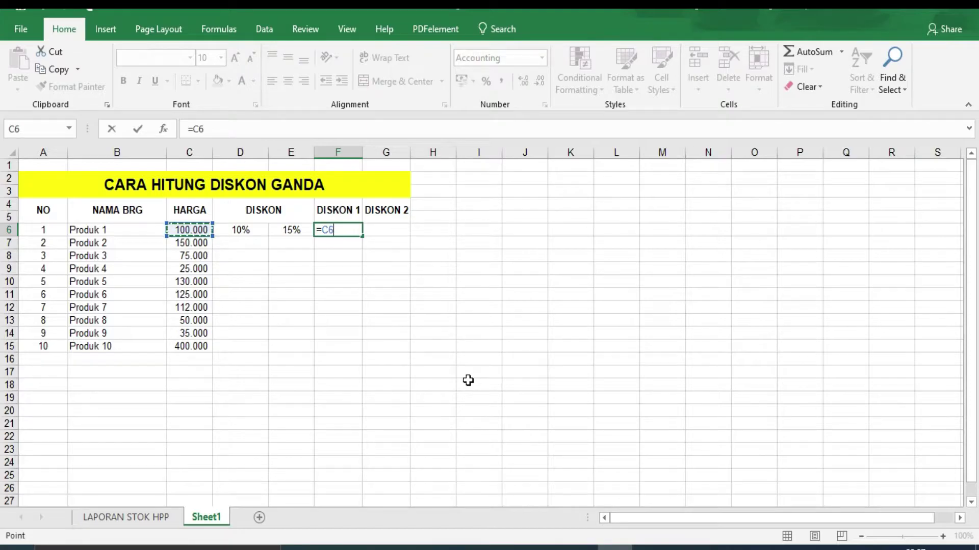
type("-(")
left_click(189, 230)
type("*")
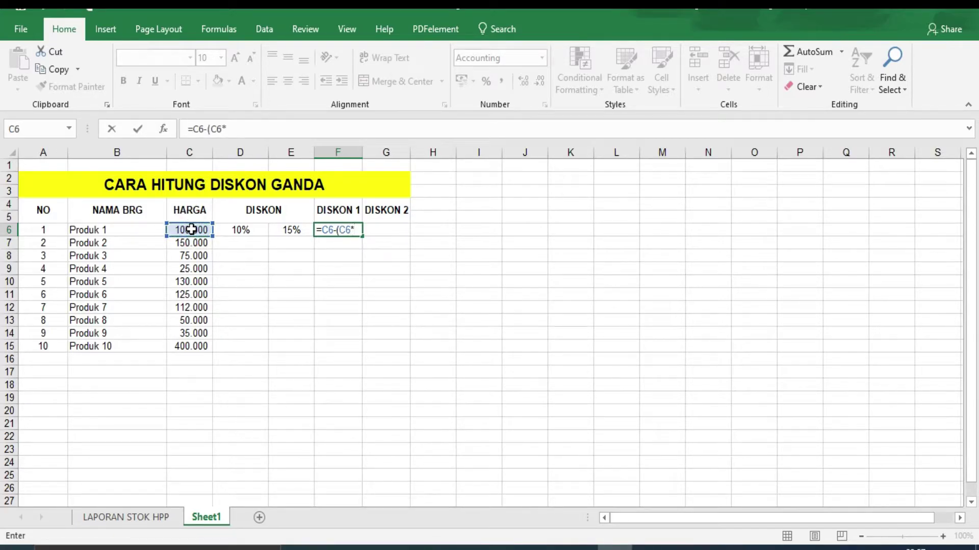
left_click(248, 229)
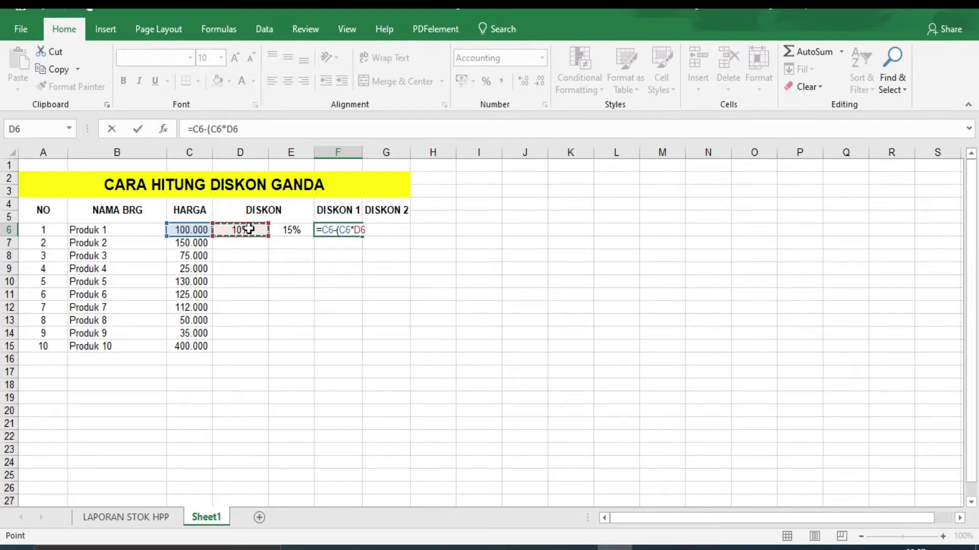
type(")")
key("Return")
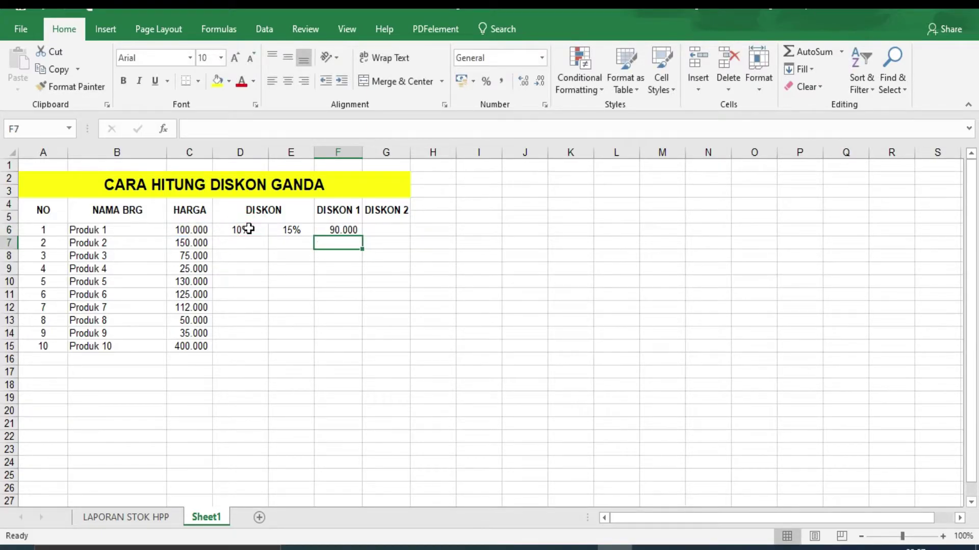
- Review the F6 formula against Produk 1's price and the 10% discount
left_click(332, 296)
left_click(342, 232)
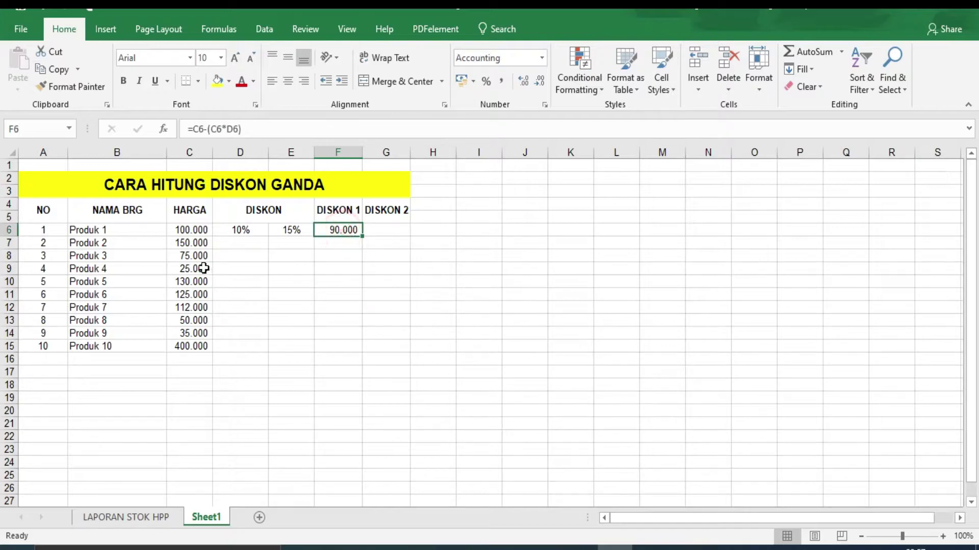
left_click(201, 227)
left_click(256, 233)
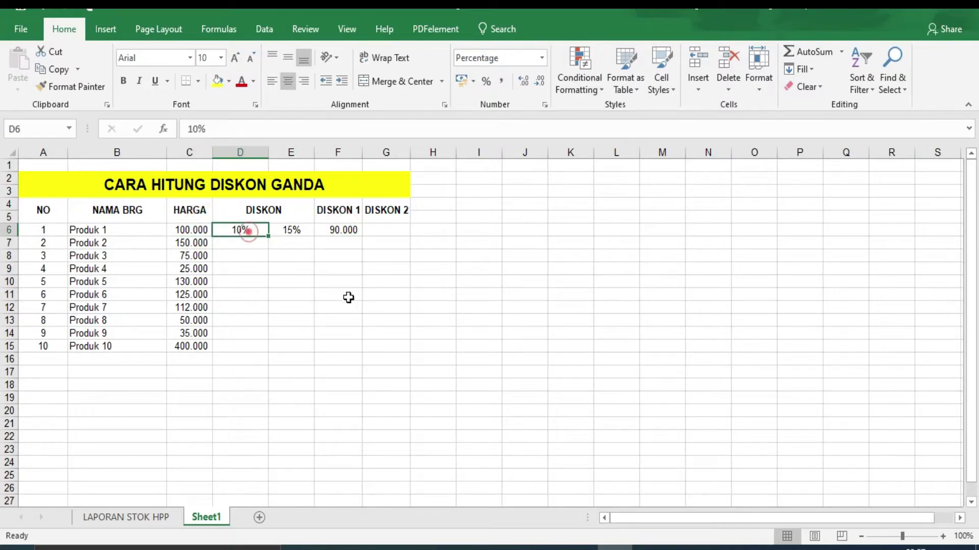
left_click(337, 232)
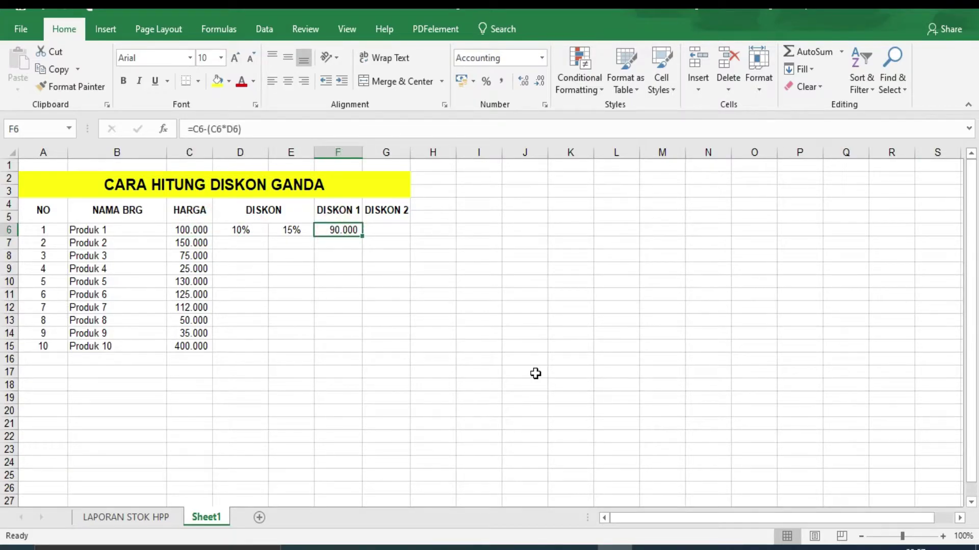
- Check the 10% discount, the F6 formula and the 100.000 price, then select G6 under DISKON 2
left_click(374, 234)
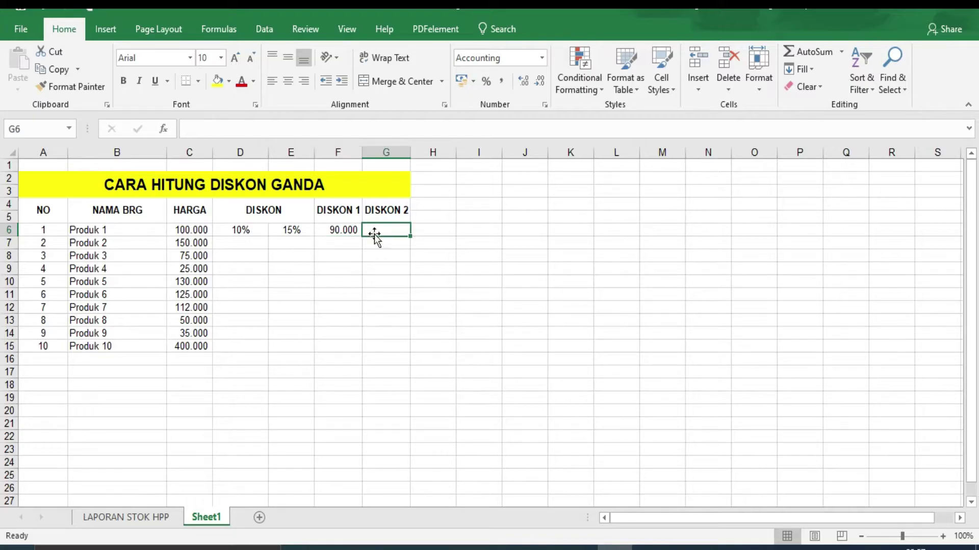
left_click(374, 234)
left_click(224, 230)
left_click(334, 227)
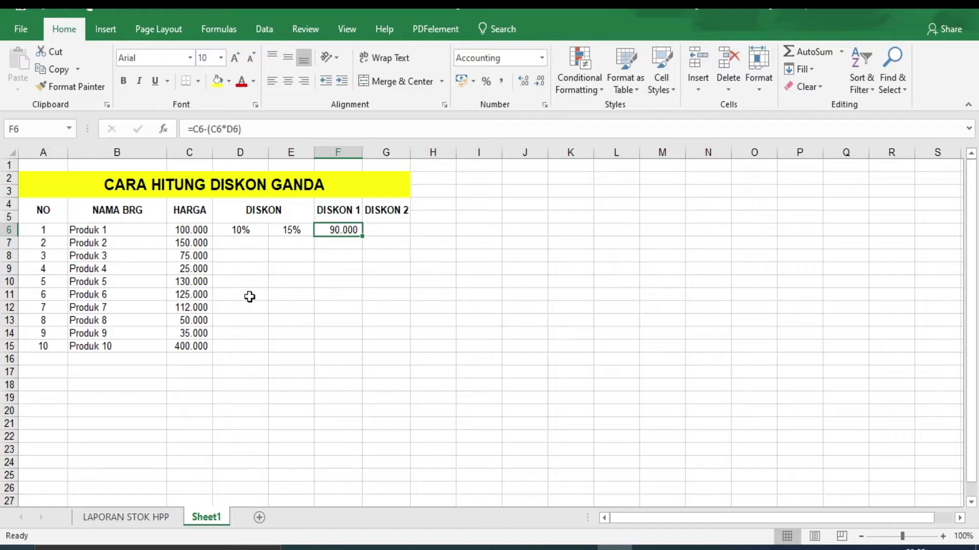
left_click(187, 231)
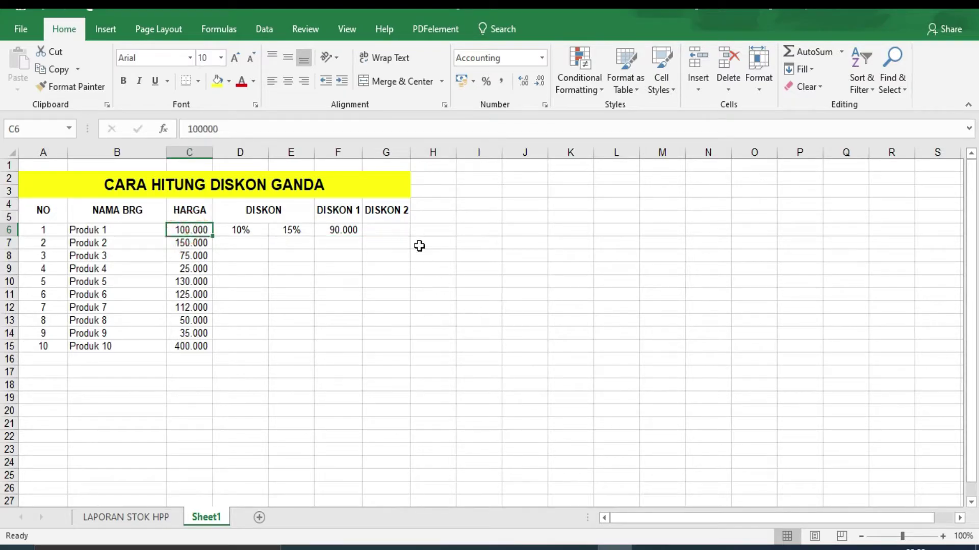
left_click(397, 231)
- Enter =F6-(F6*E6) in G6, taking 15% off 90.000 to give 76.500
type("=")
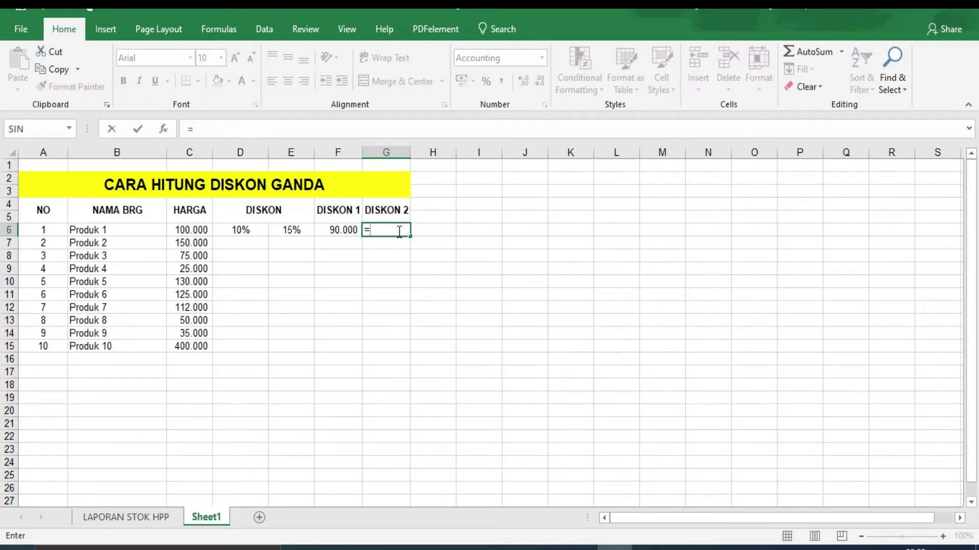
left_click(337, 230)
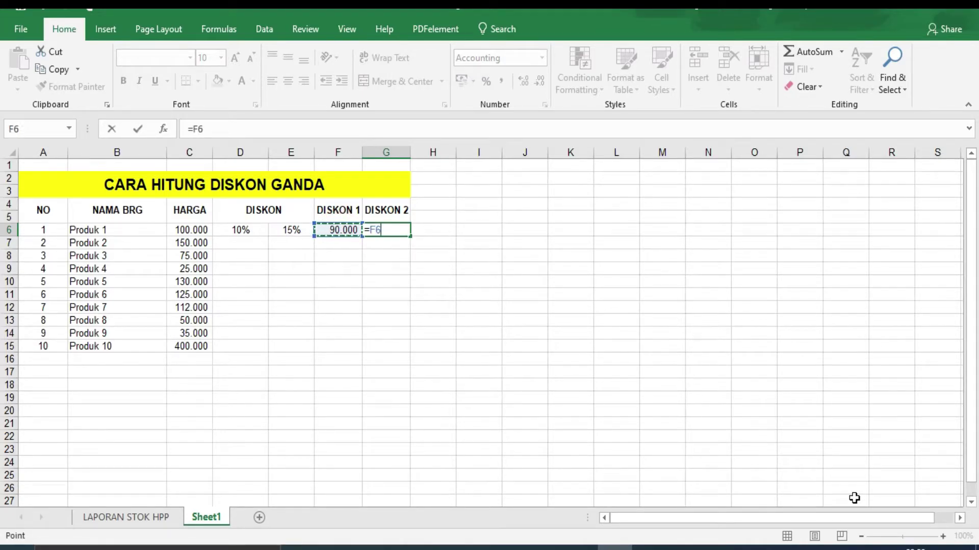
type("-")
type("(")
left_click(333, 230)
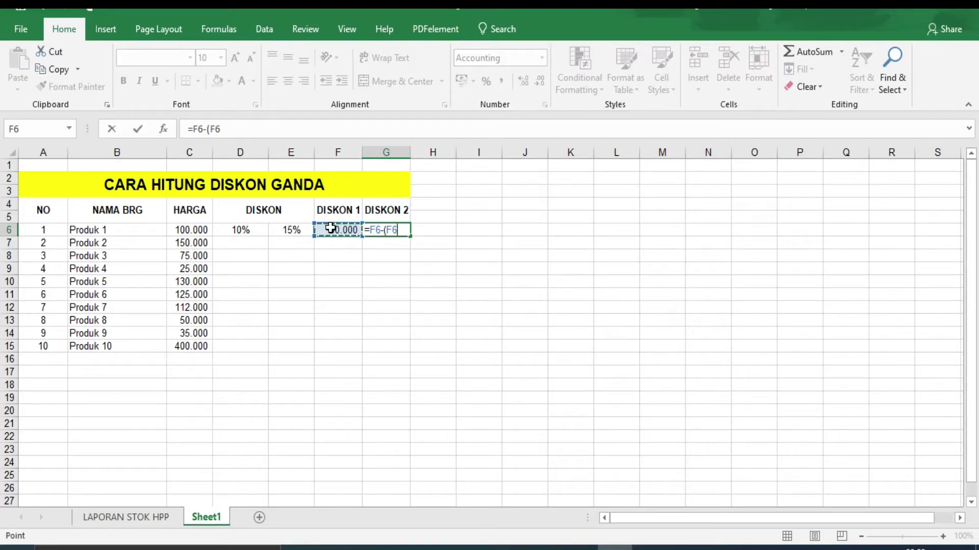
type("*")
left_click(281, 229)
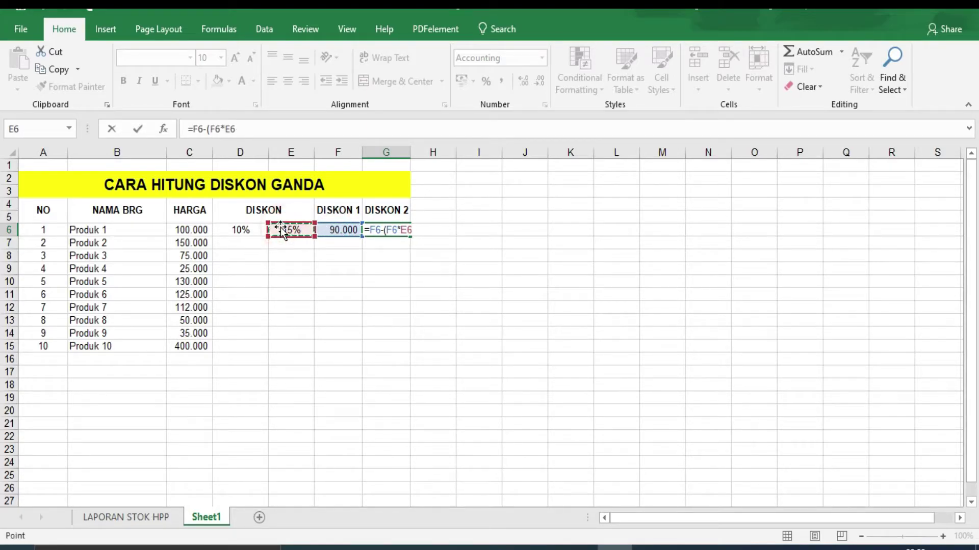
type(")")
key("Return")
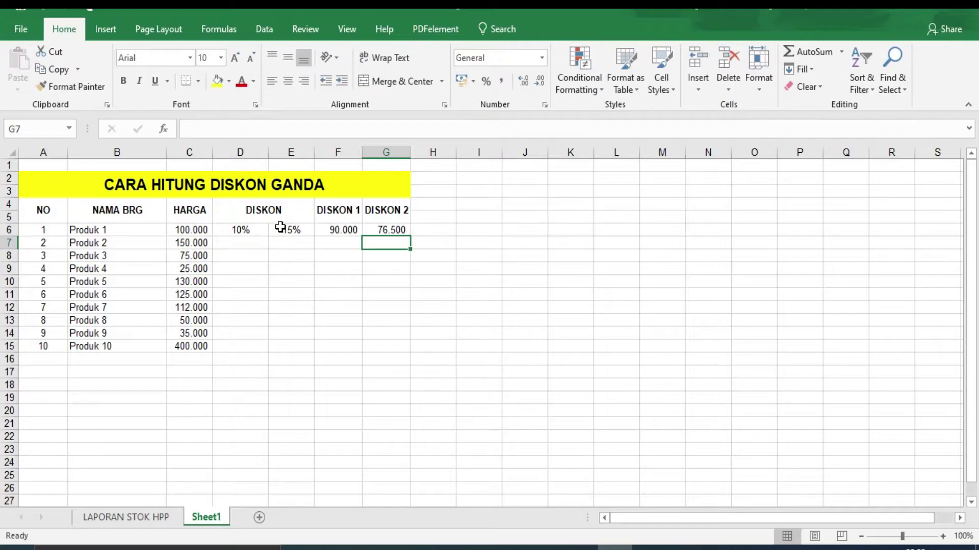
- Review the price, both discounts and the DISKON 1 and DISKON 2 results, then select H6
left_click(381, 231)
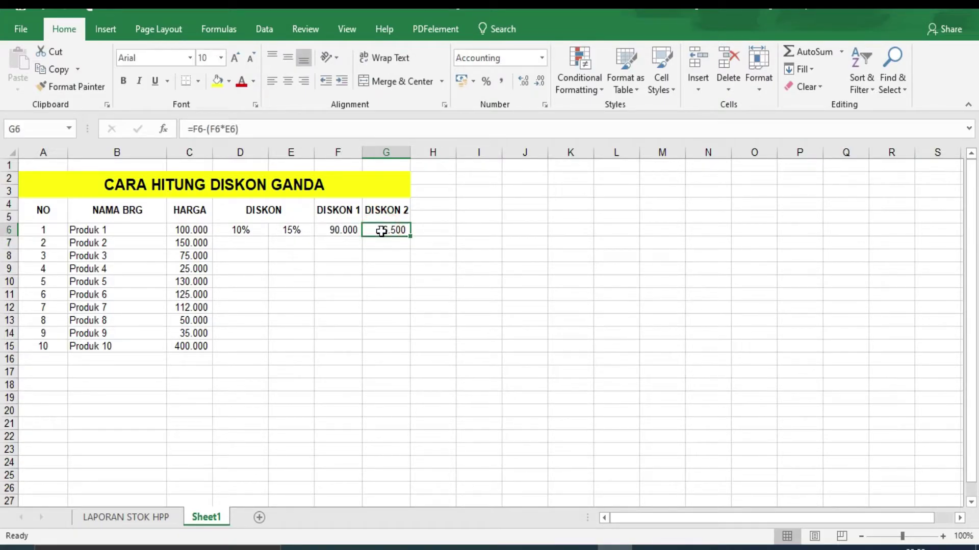
left_click(191, 230)
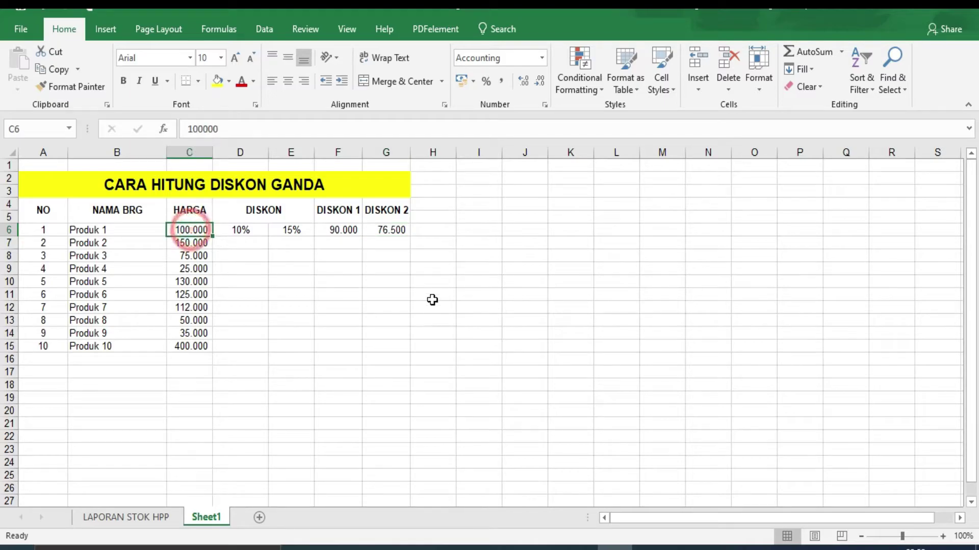
left_click(224, 230)
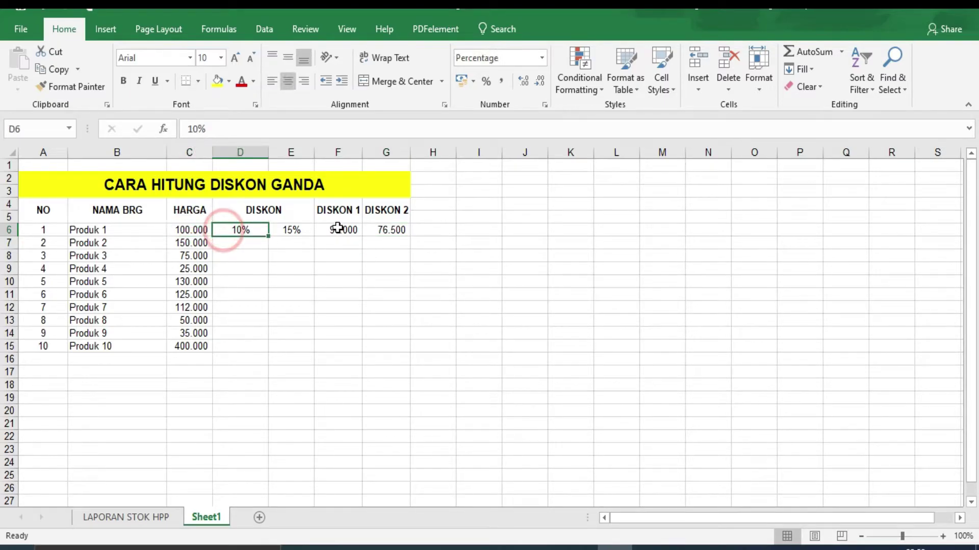
left_click(337, 230)
left_click(289, 230)
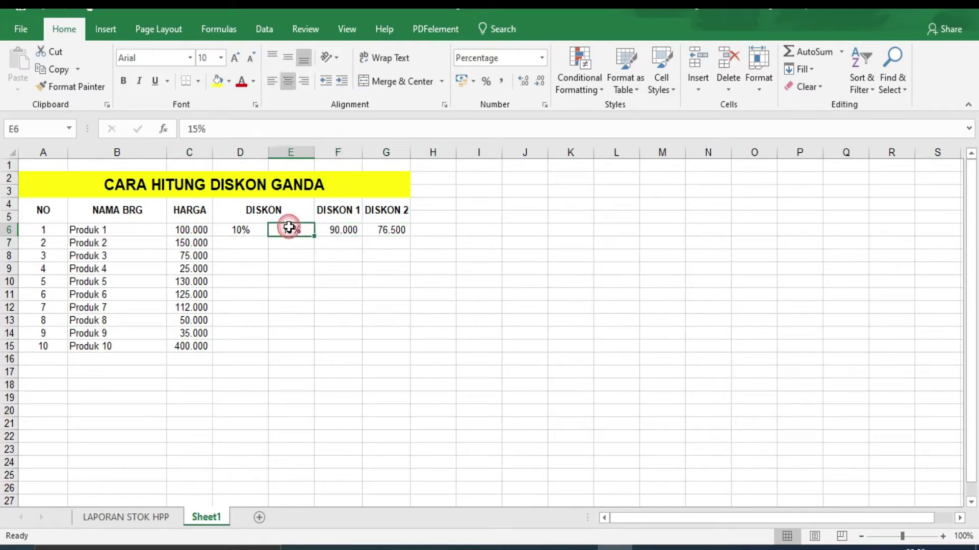
left_click(382, 232)
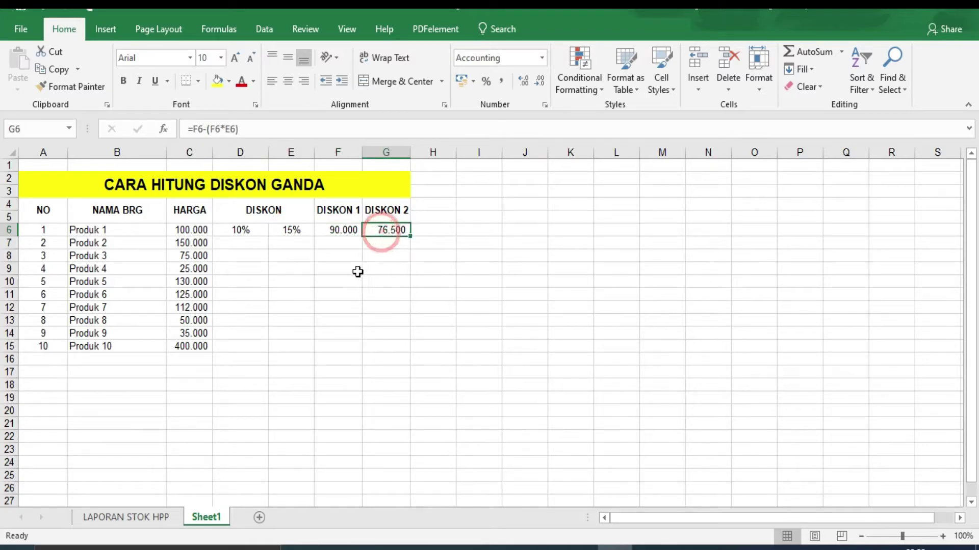
left_click(187, 230)
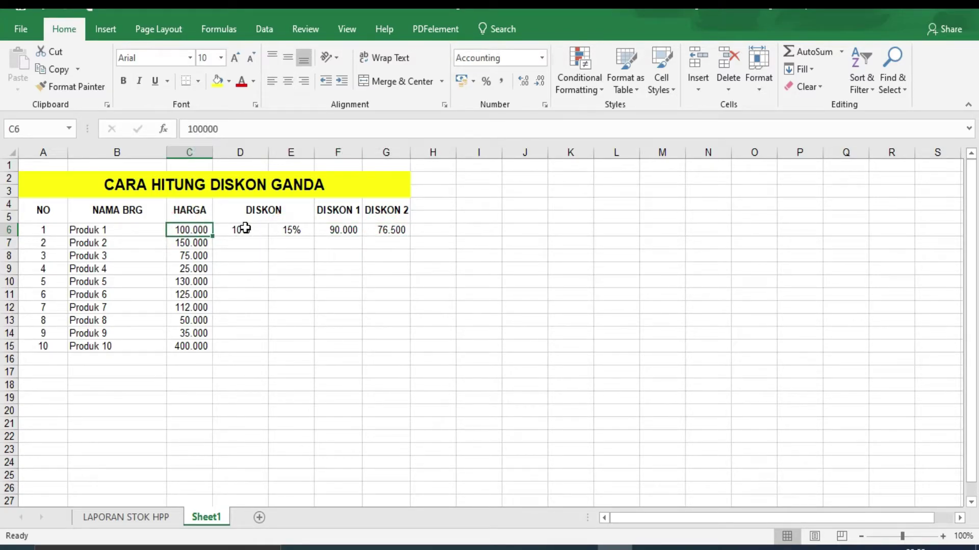
left_click(382, 230)
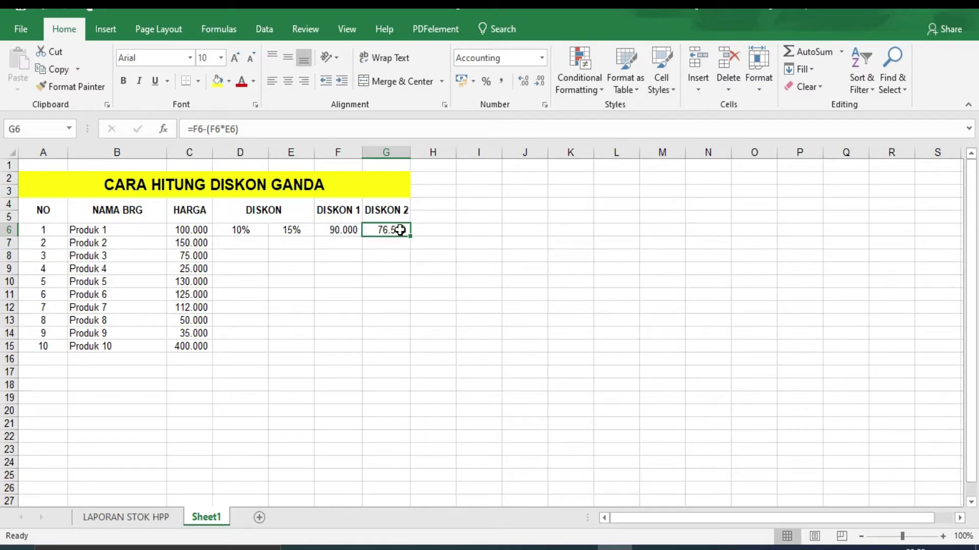
left_click(500, 292)
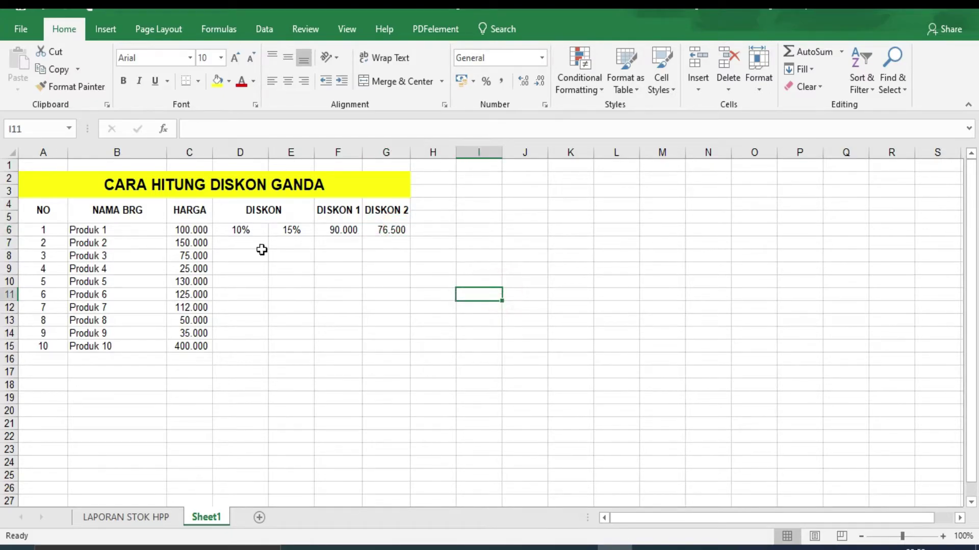
left_click(433, 229)
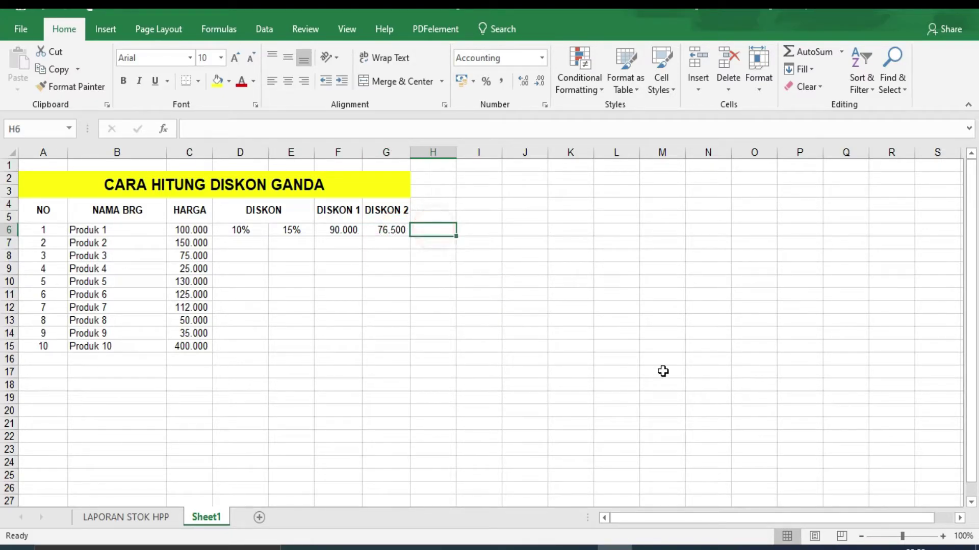
- Enter =C6-(C6*D6+C6*E6*(1-D6)) in H6, giving 76.500 in one formula
type("=")
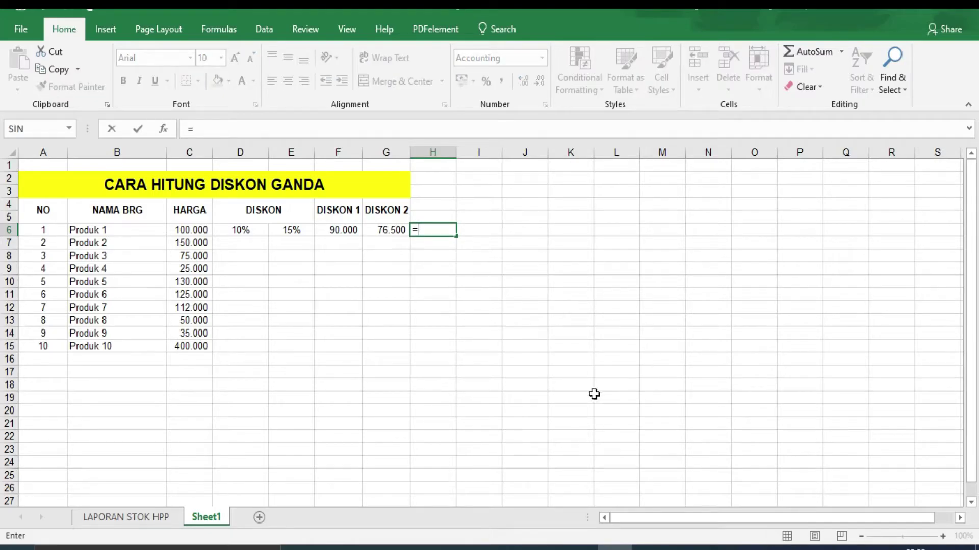
left_click(189, 235)
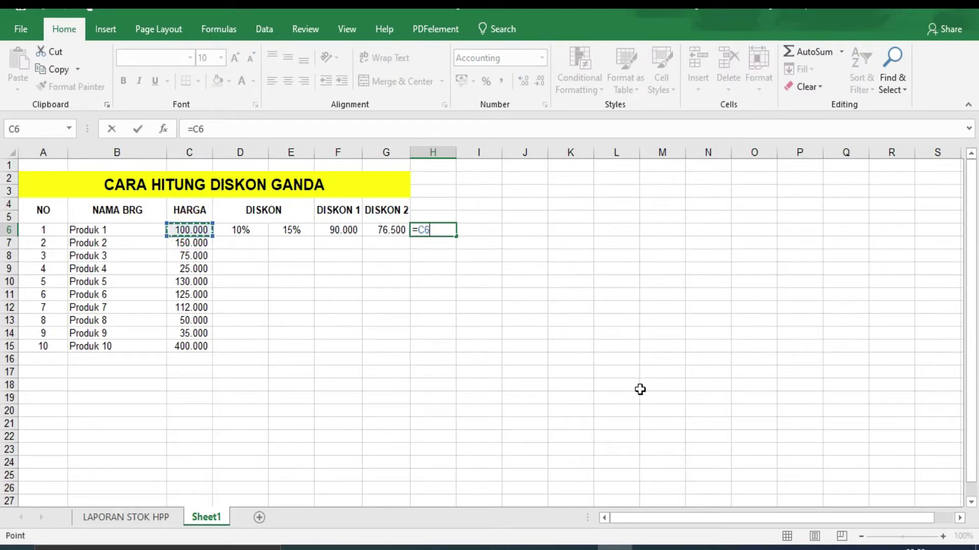
type("-(")
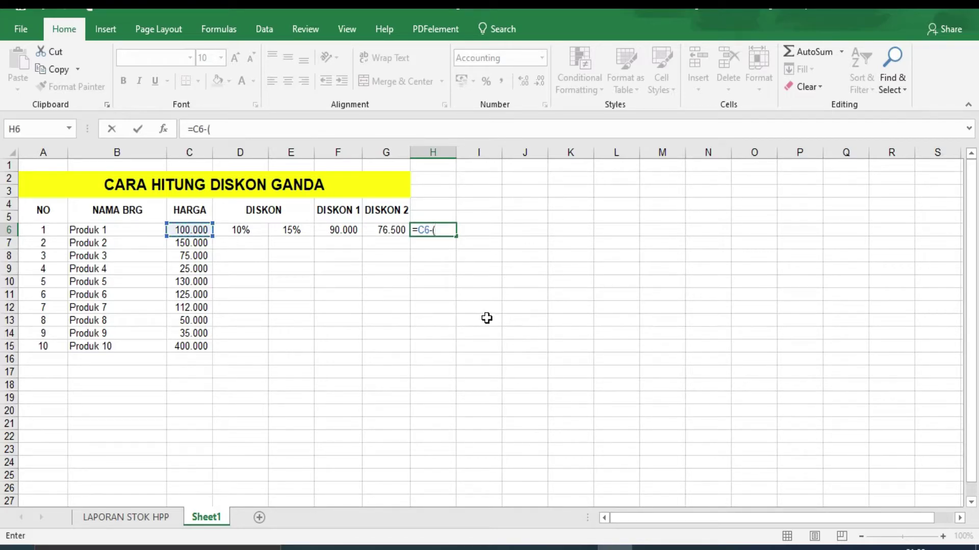
left_click(193, 231)
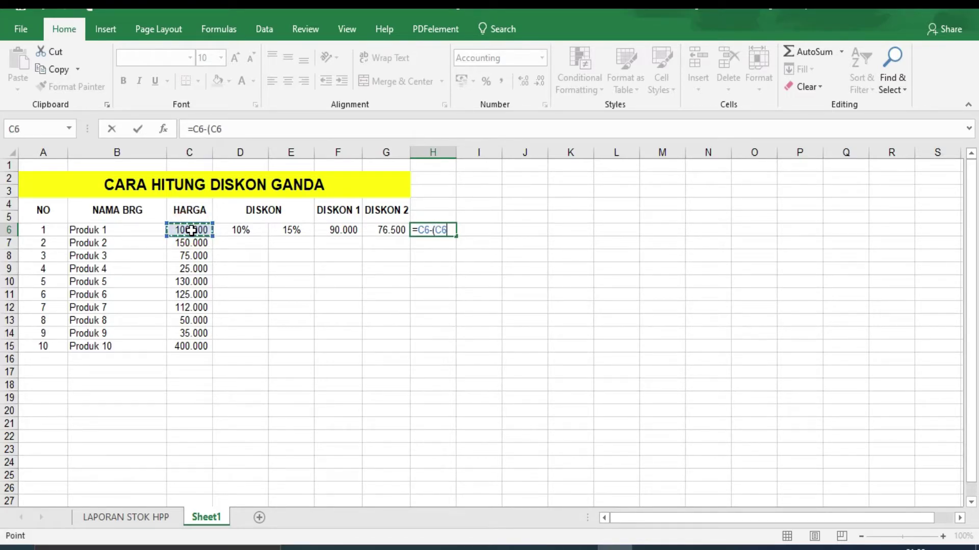
type("*")
left_click(237, 231)
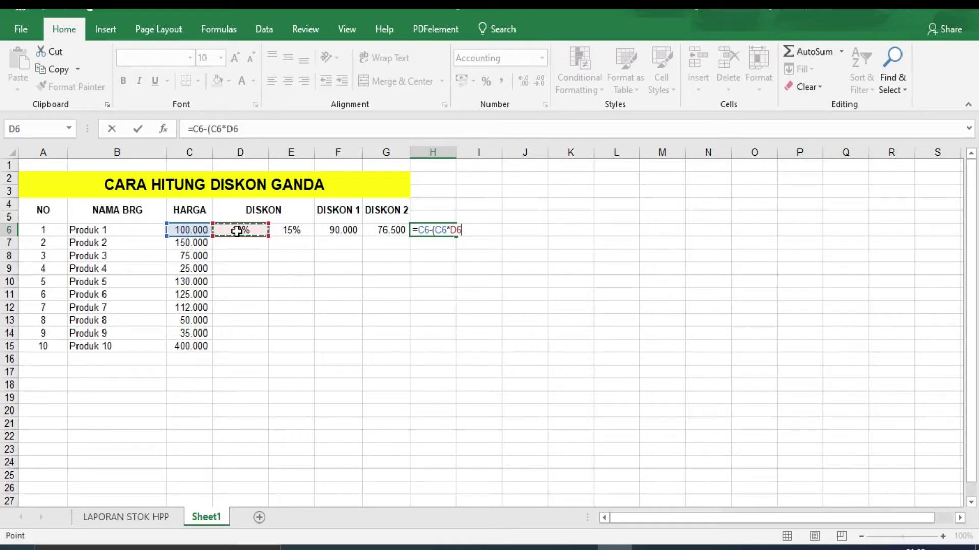
type("+")
left_click(203, 230)
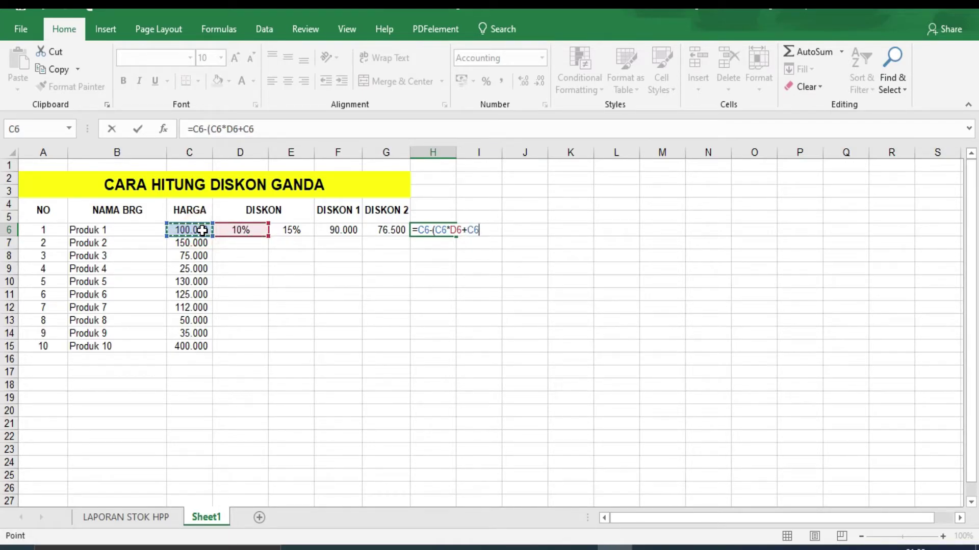
type("*")
left_click(294, 231)
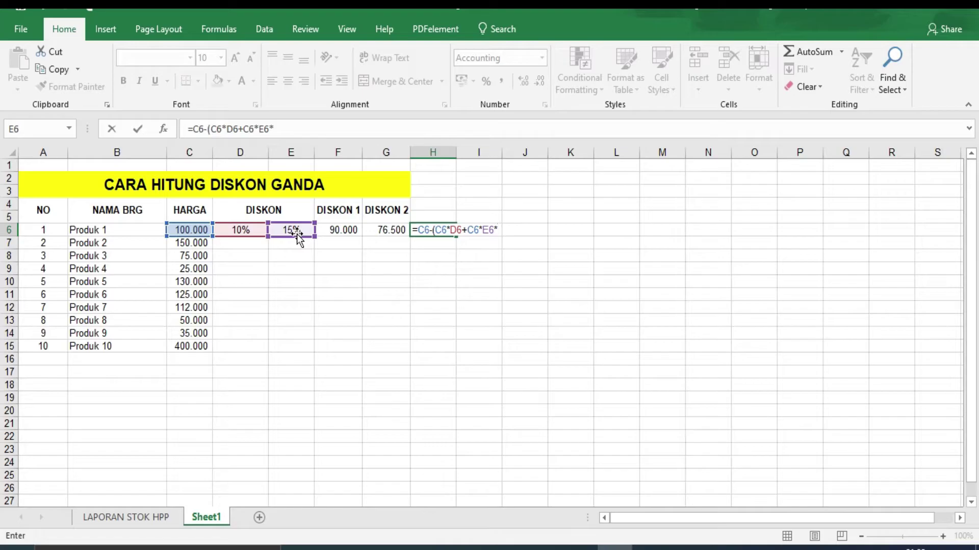
type("(1-")
left_click(237, 229)
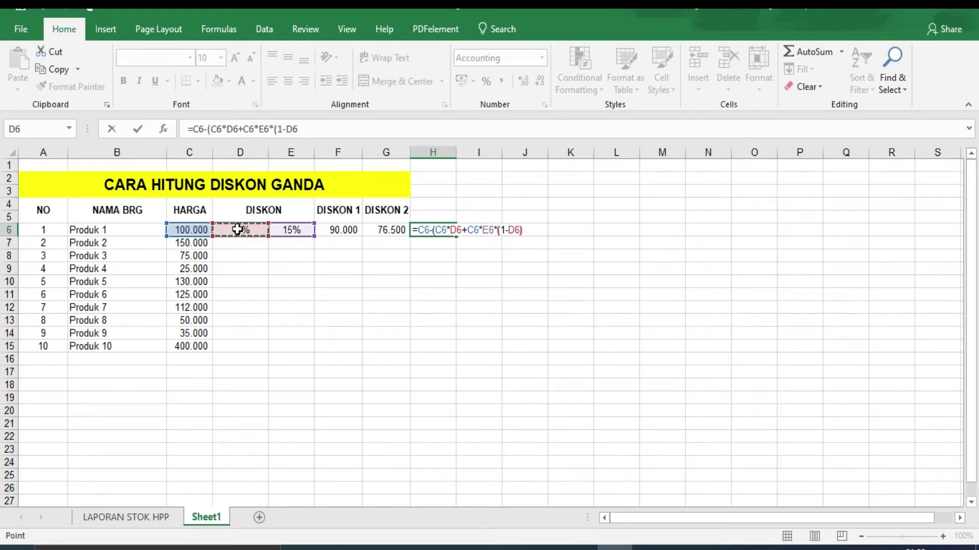
type(")")
key("Return")
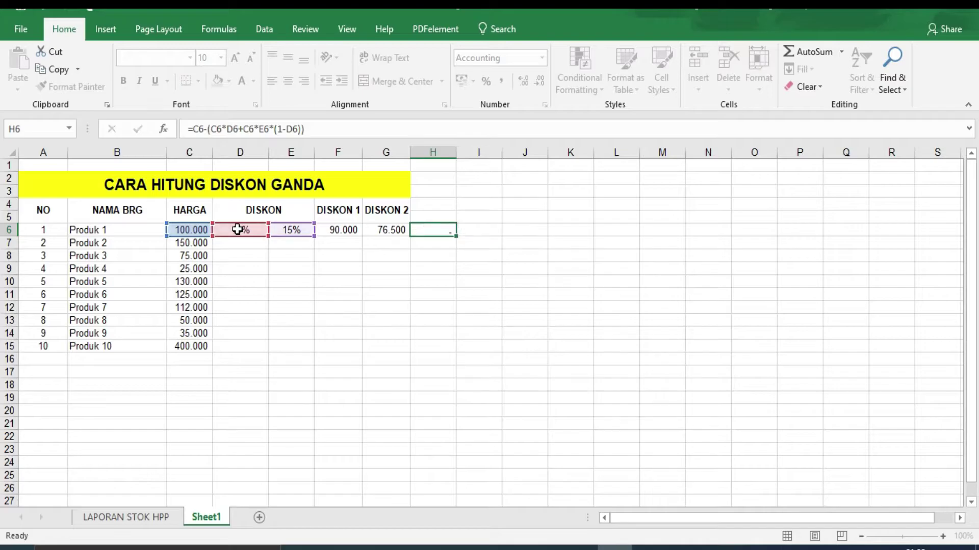
- Inspect the H6 formula's referenced cells with F2, then exit without changes
left_click(432, 230)
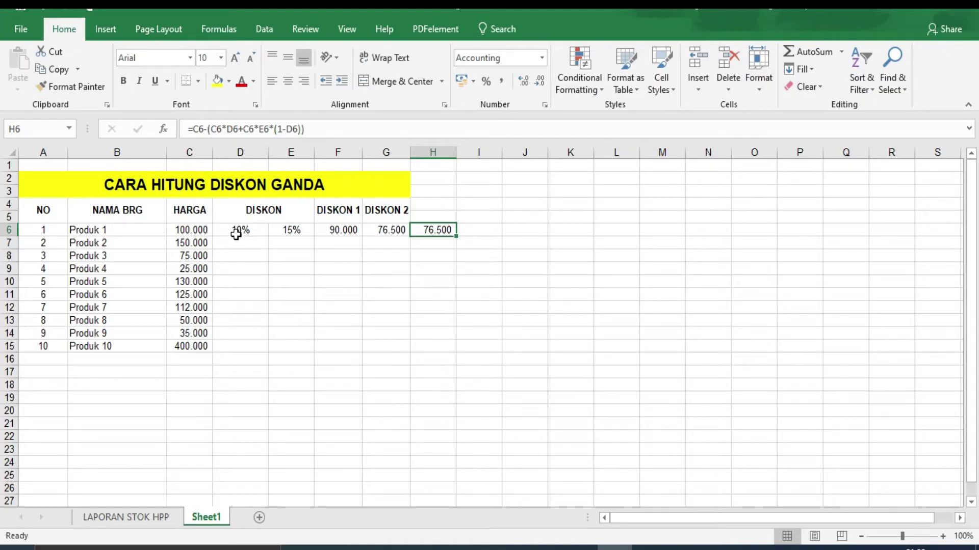
scroll(326, 252, "up", 2, "ctrl")
key("F2")
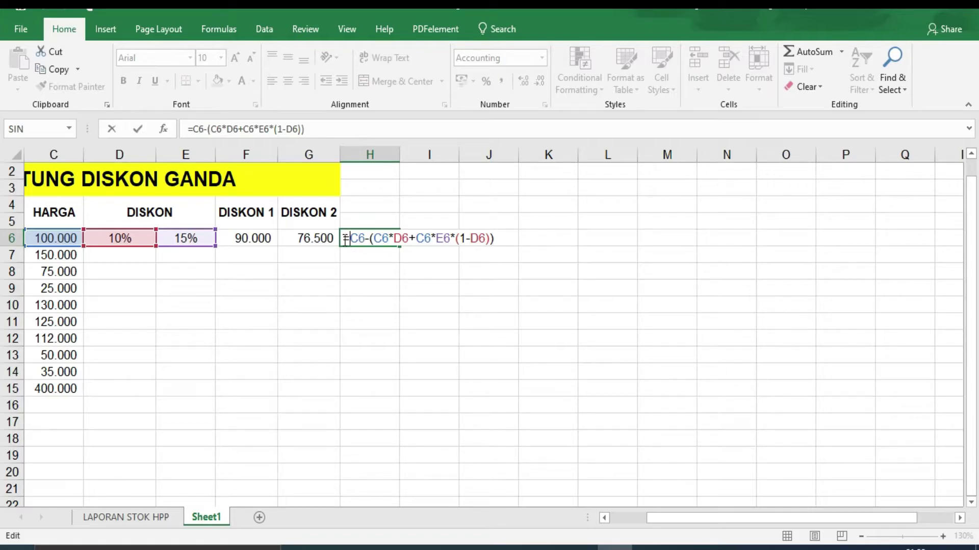
key("Escape")
scroll(478, 243, "down", 2, "ctrl")
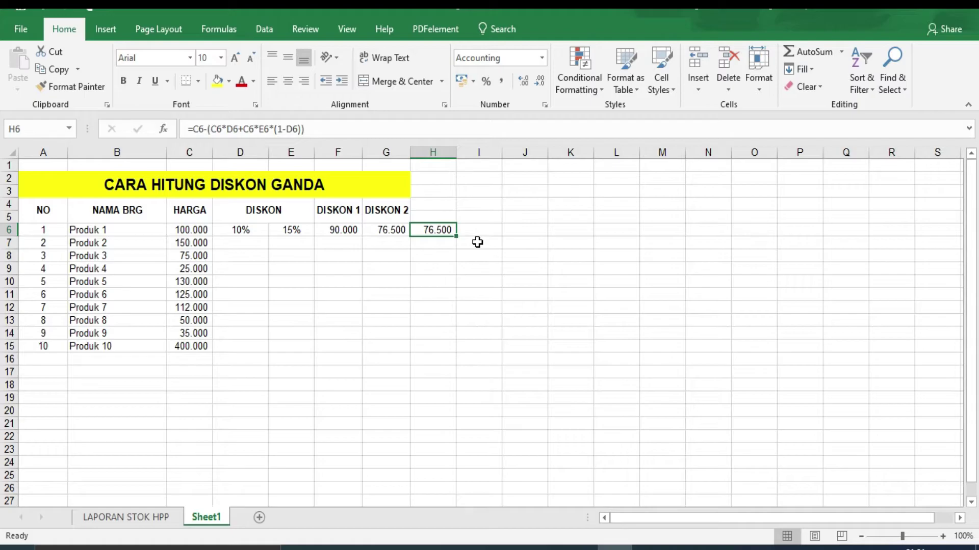
- Insert a blank column before DISKON 1 and check Produk 1's price and discounts
left_click(644, 367)
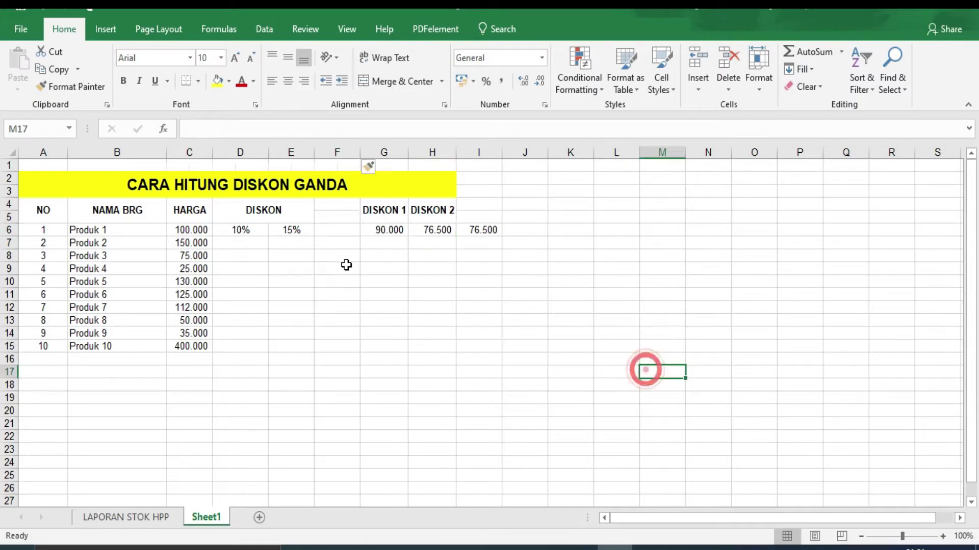
left_click(341, 232)
left_click(82, 232)
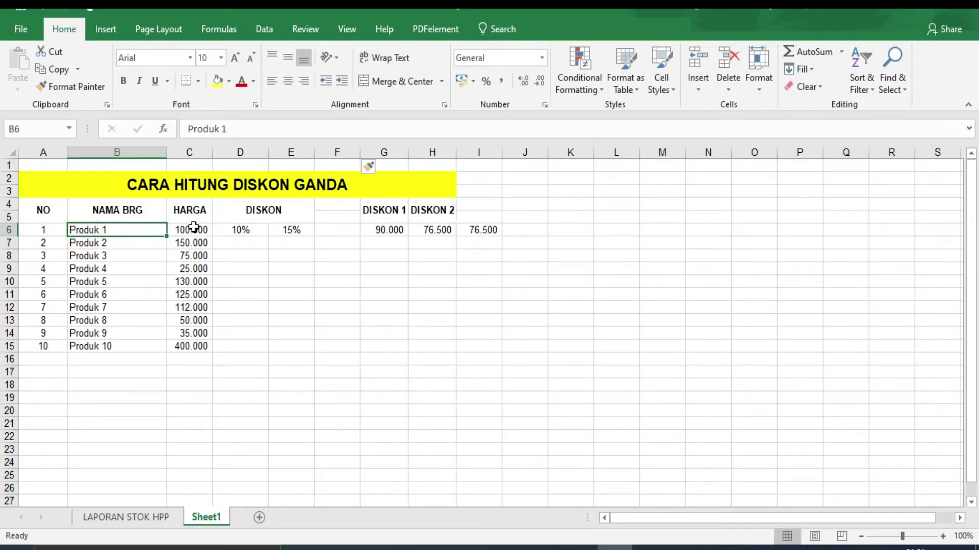
left_click(191, 229)
left_click(241, 232)
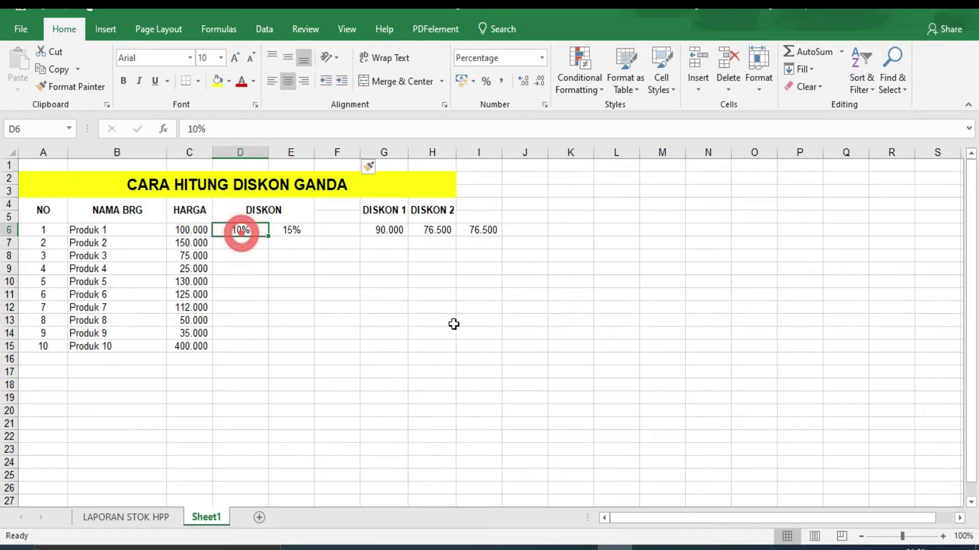
left_click(287, 231)
- Enter 5% as the third discount in F6 and review the 10%, 15% and 5% rates
left_click(345, 236)
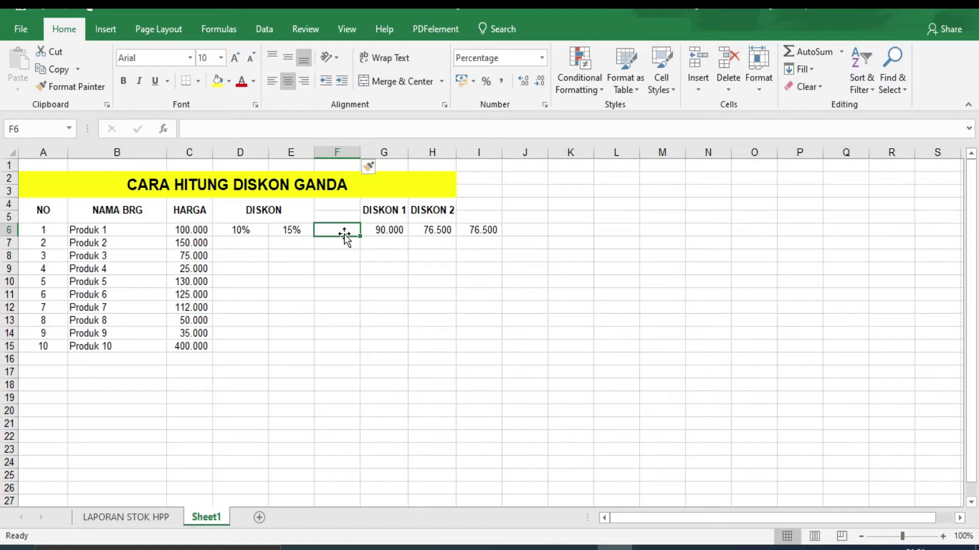
type("5")
left_click(514, 319)
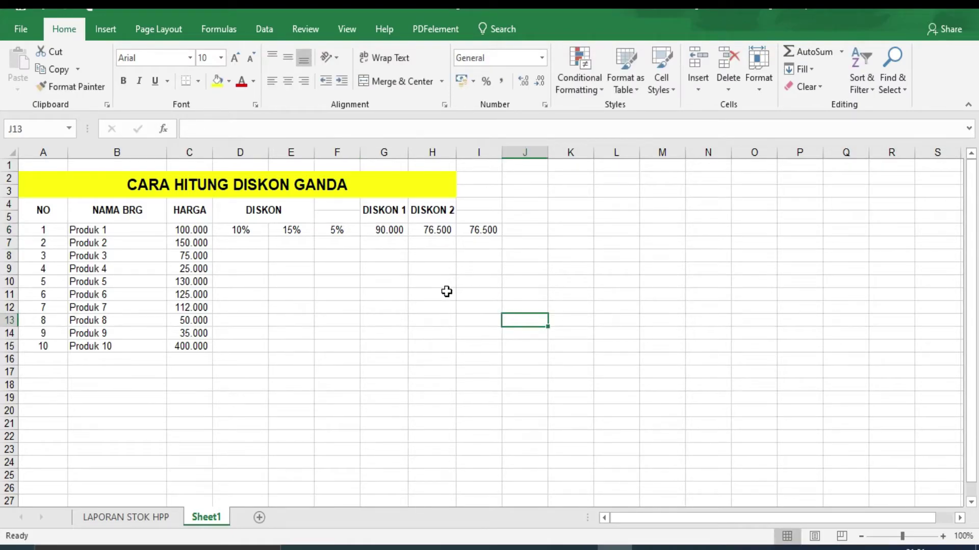
left_click(348, 269)
left_click(426, 267)
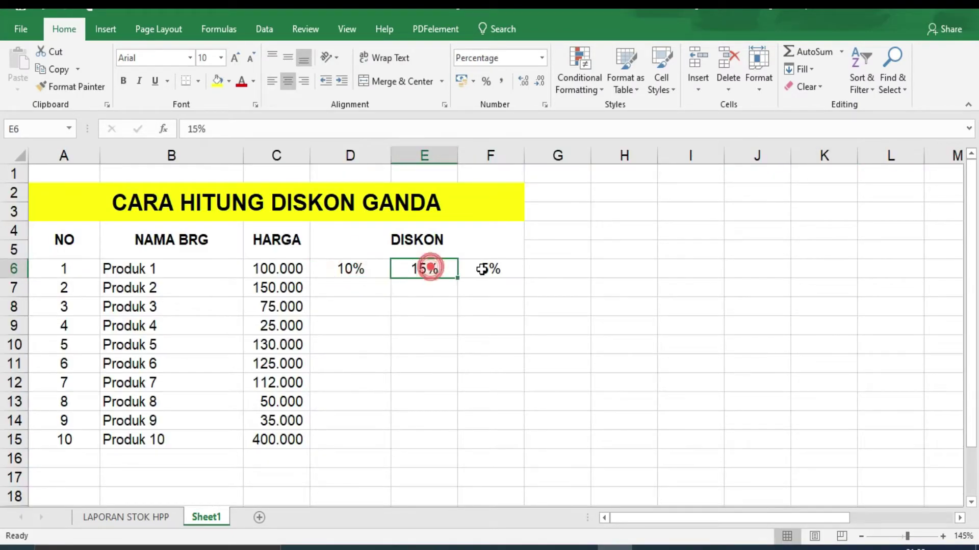
left_click(487, 267)
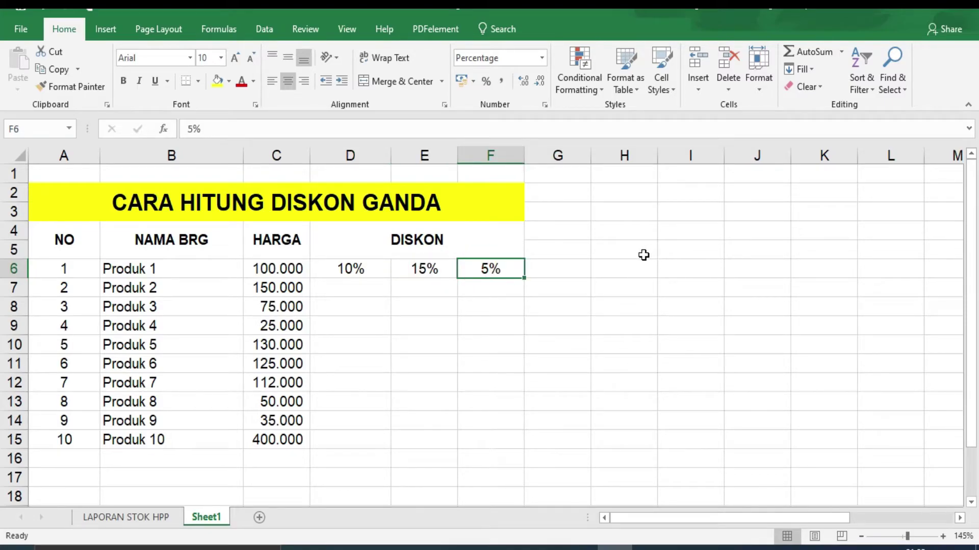
- Enter =C6*(1-D6)*(1-E6)*(1-F6) in G6, giving 72675 for Produk 1
left_click(567, 270)
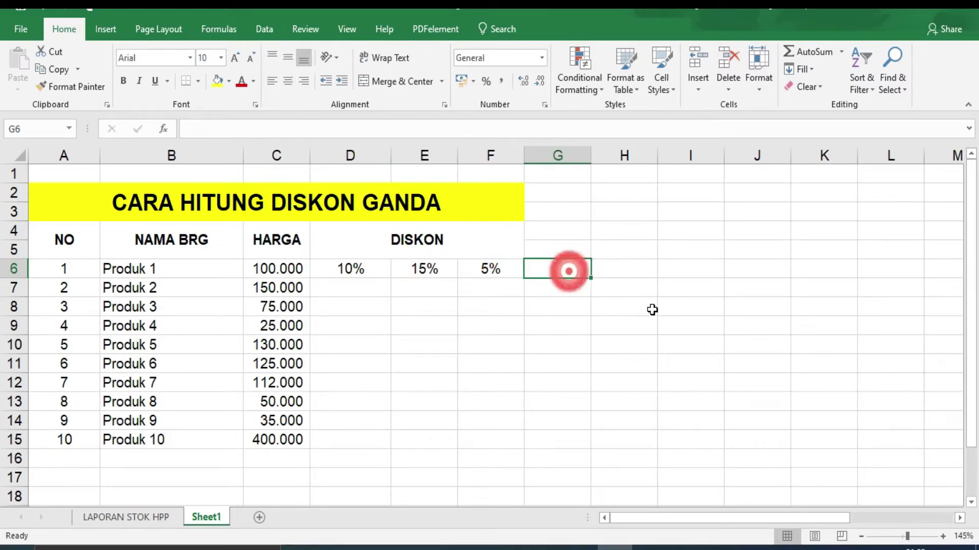
type("=")
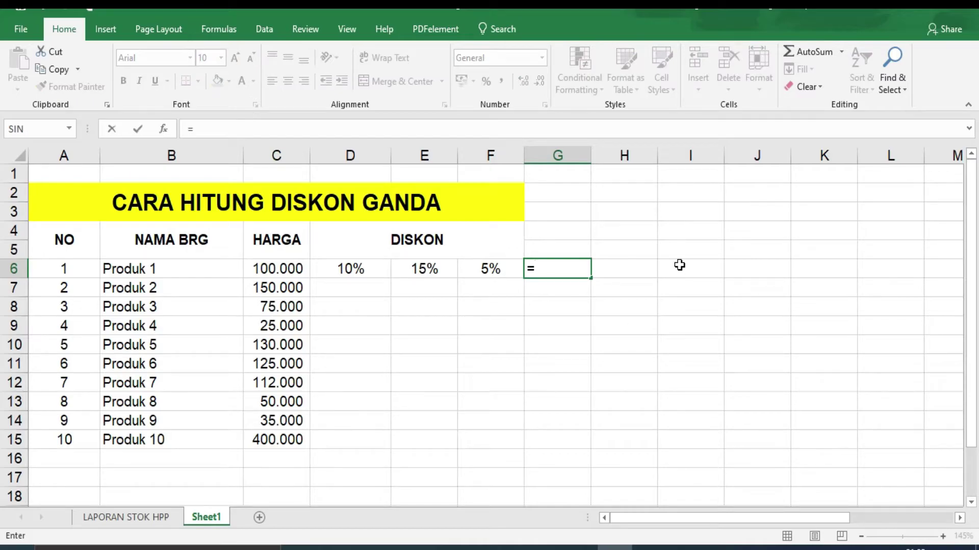
left_click(276, 269)
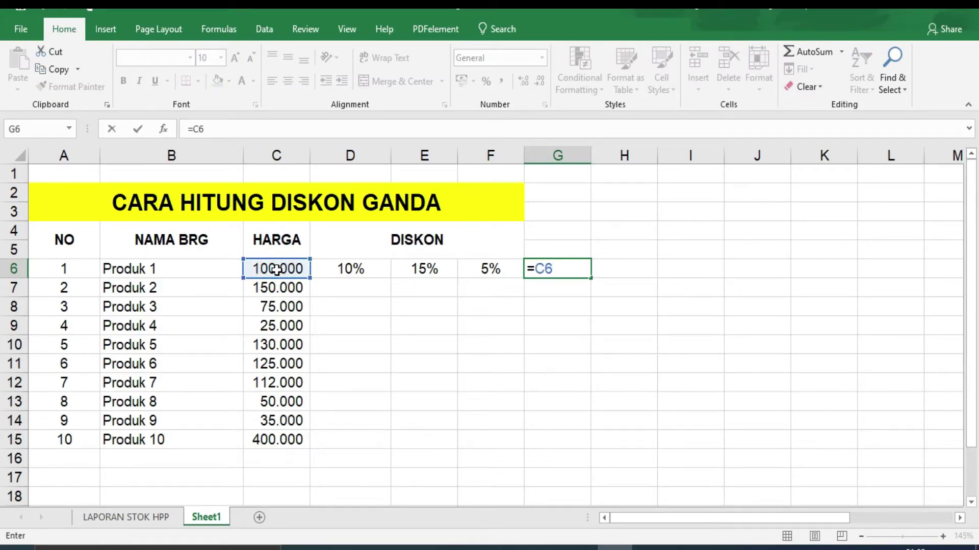
type("*(1-")
left_click(330, 273)
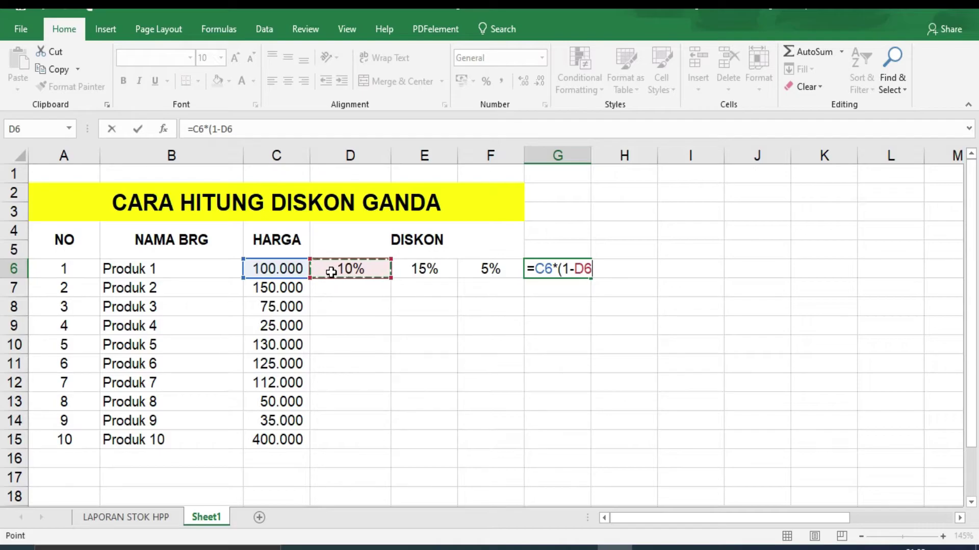
type(")*(1-")
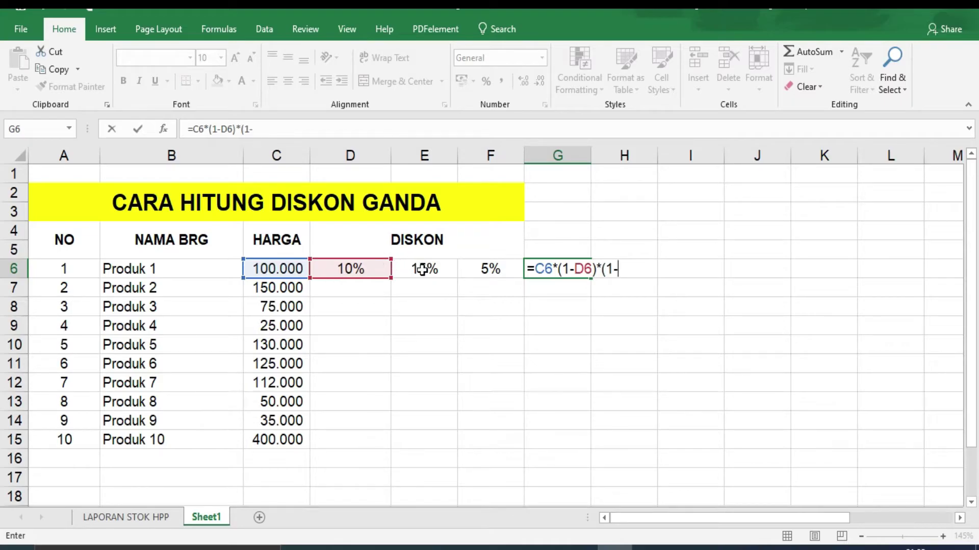
left_click(423, 271)
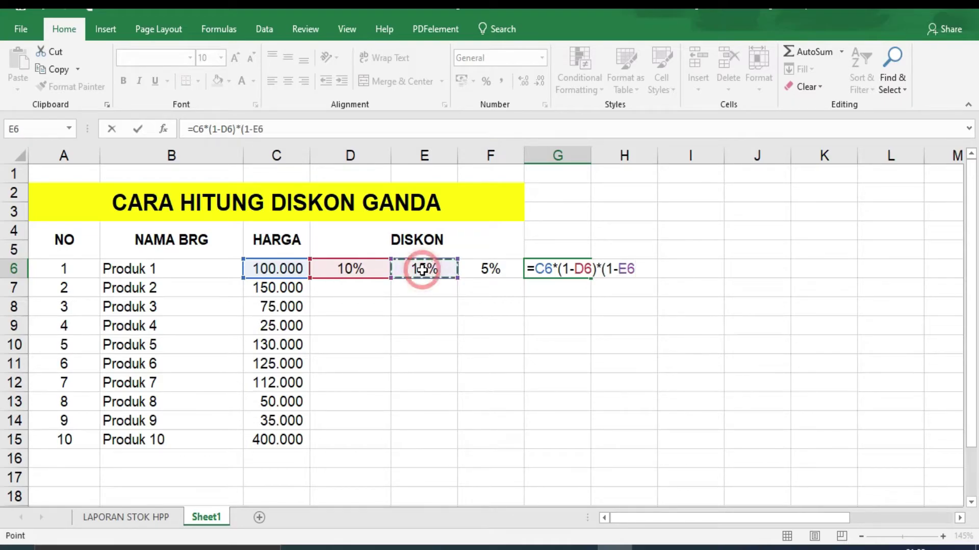
type(")*(1-")
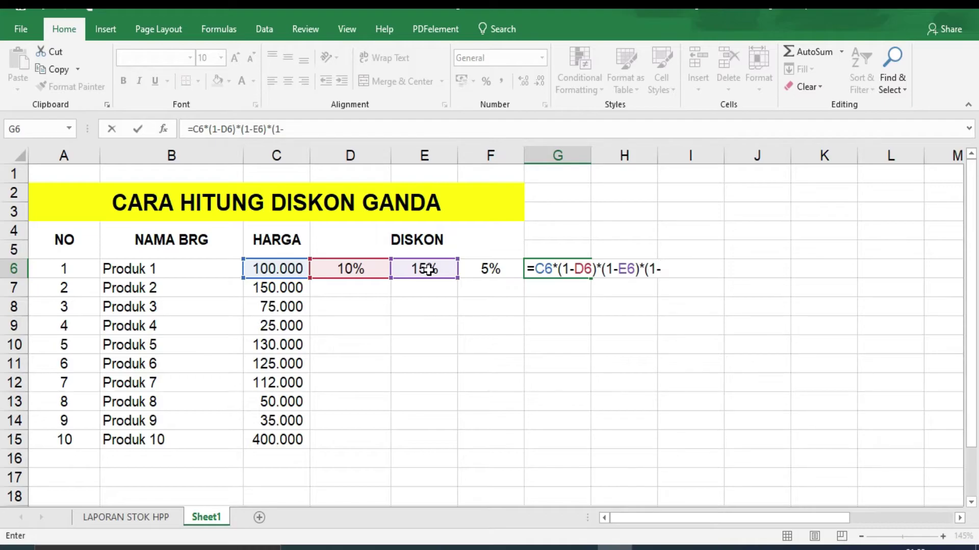
left_click(492, 269)
type(")")
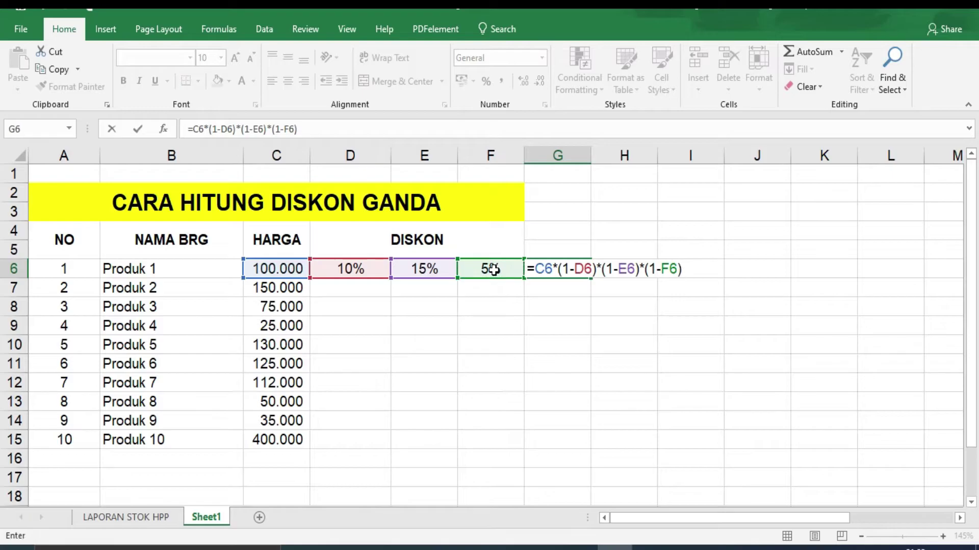
key("Return")
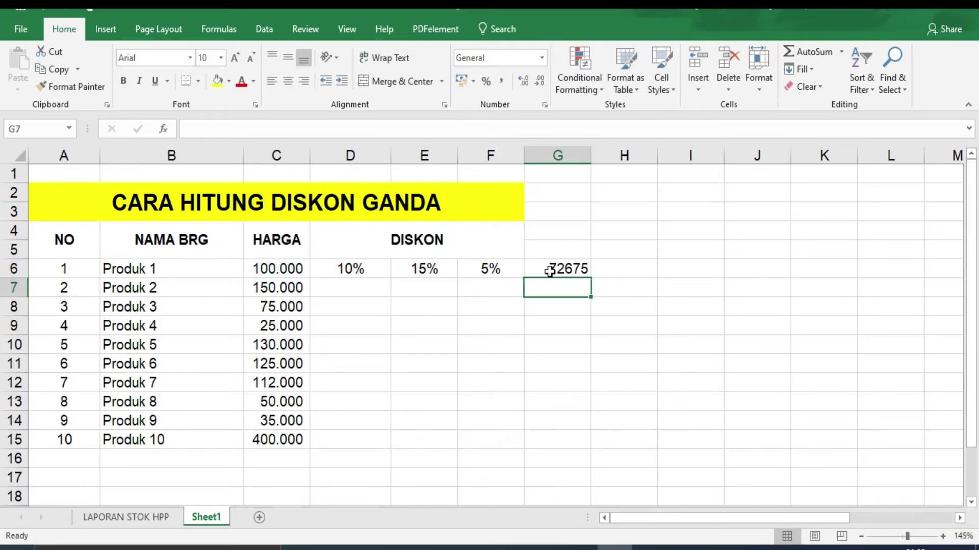
left_click(559, 266)
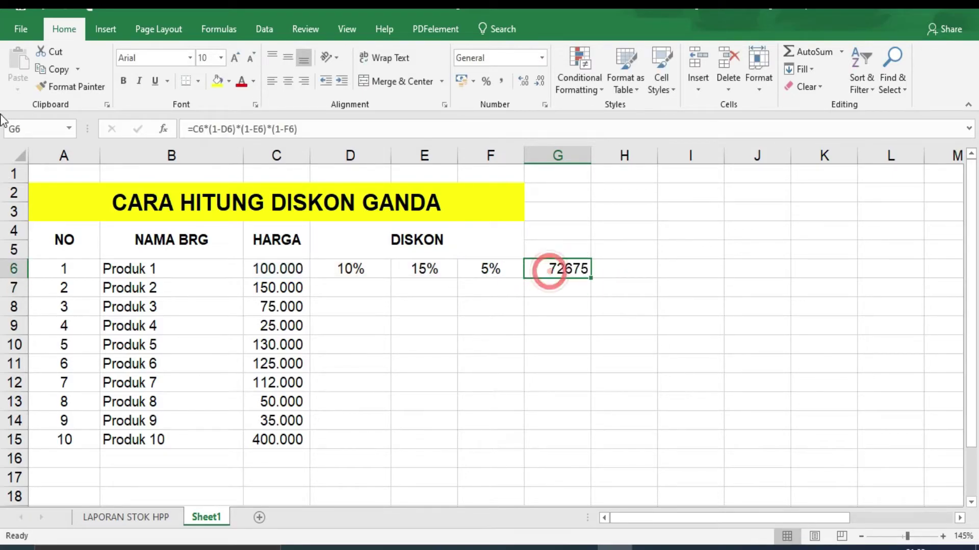
- Apply Comma Style to G6 so the result shows as 72.675
left_click(501, 80)
left_click(708, 367)
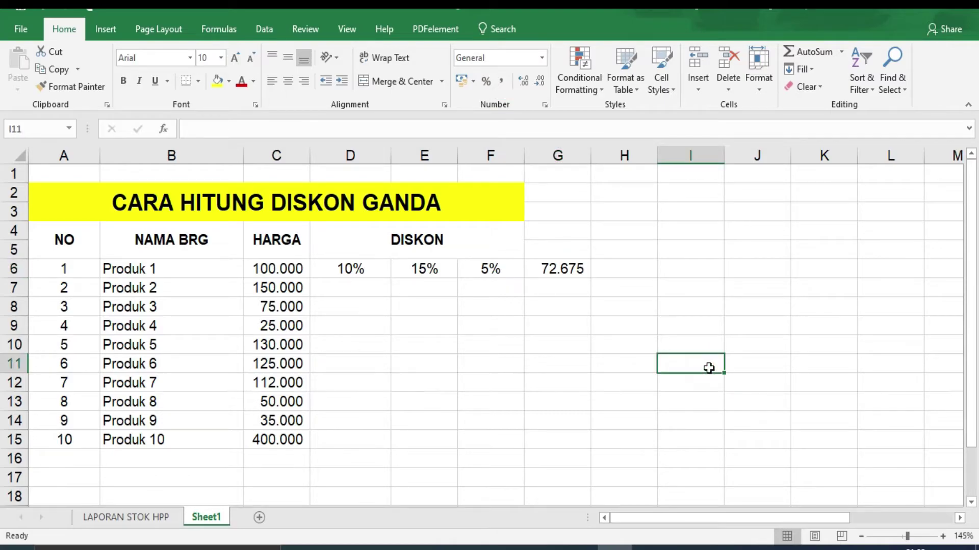
left_click(266, 261)
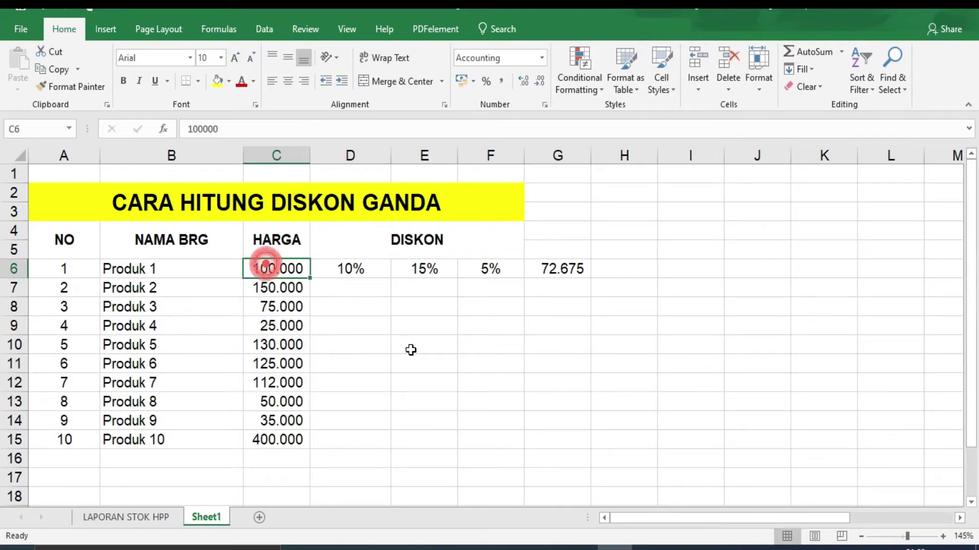
left_click(367, 271)
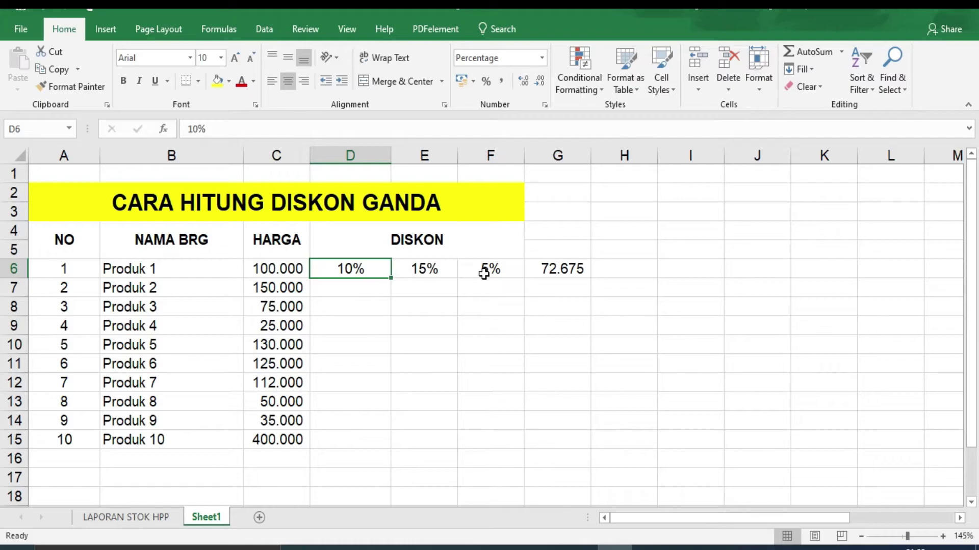
left_click(552, 269)
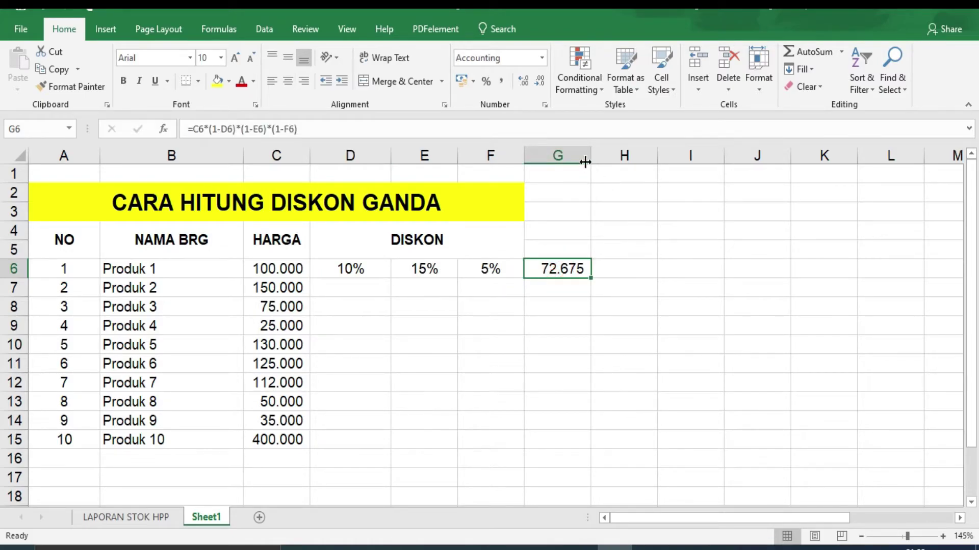
- Insert four blank columns at G to J, moving the result to K6
left_click_drag(581, 156, 757, 156)
right_click(660, 156)
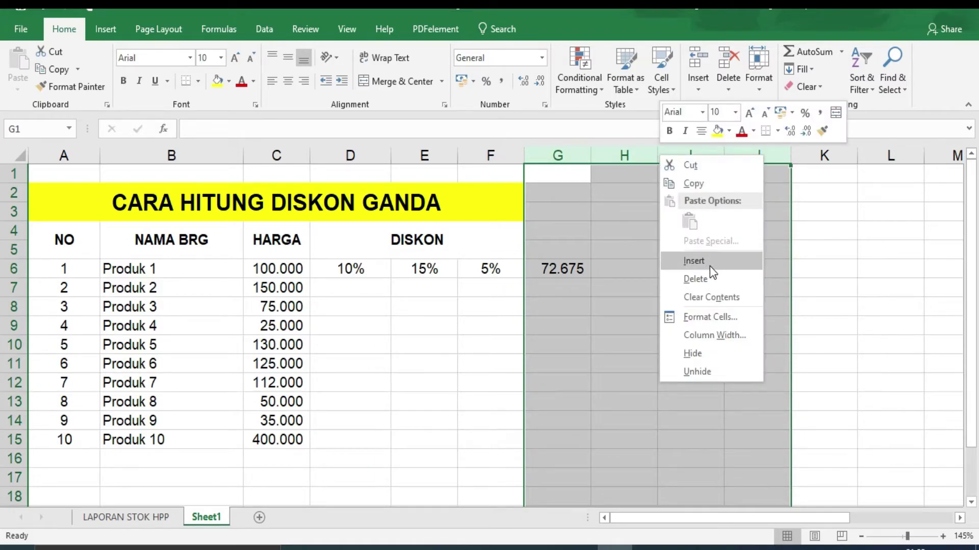
left_click(694, 261)
left_click(754, 327)
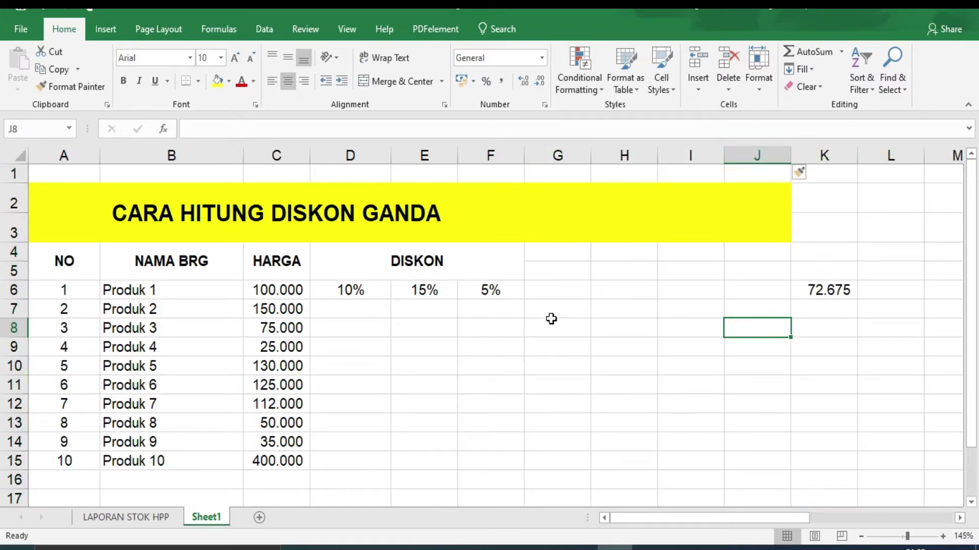
- Enter =C6-(C6*D6) in G6 for the price after the 10% discount
left_click(566, 289)
type("=")
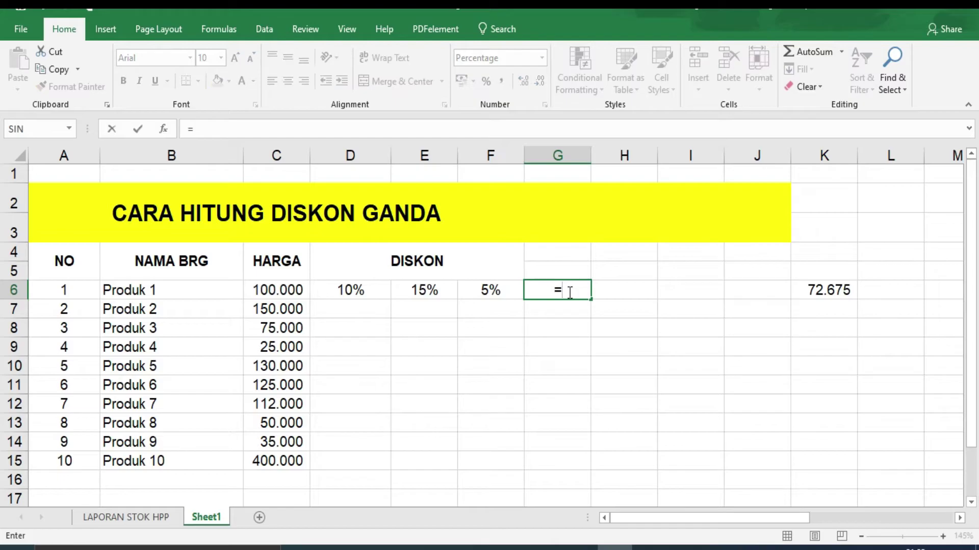
left_click(290, 292)
type("-")
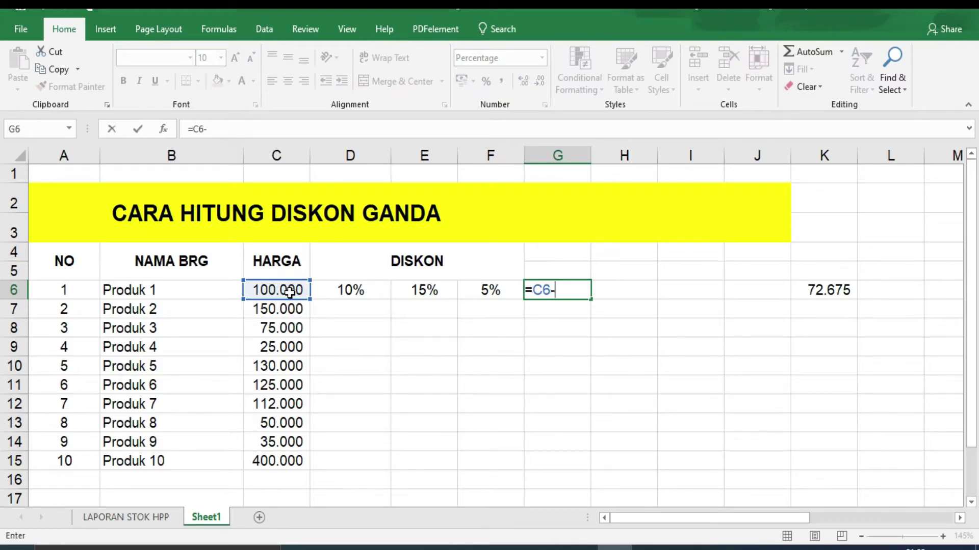
type("(")
left_click(364, 294)
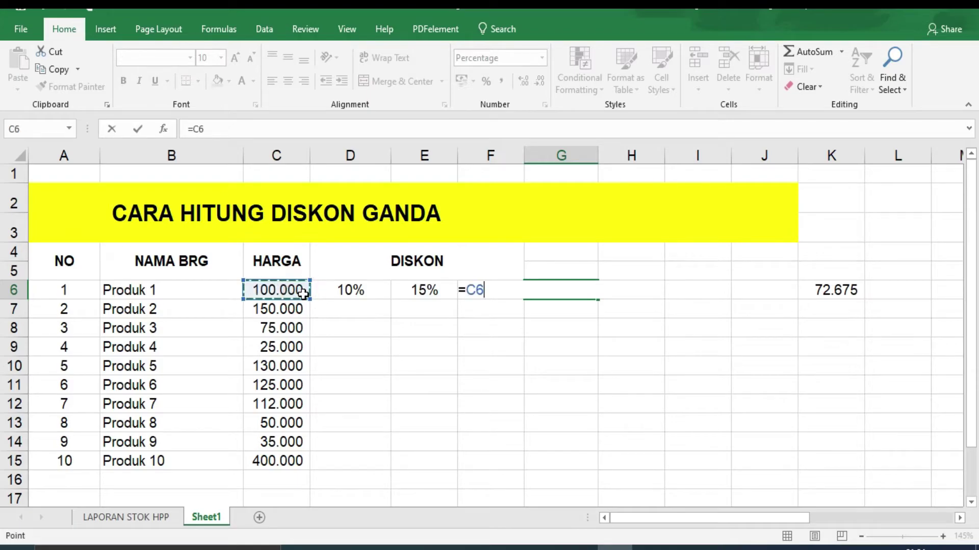
type("-(")
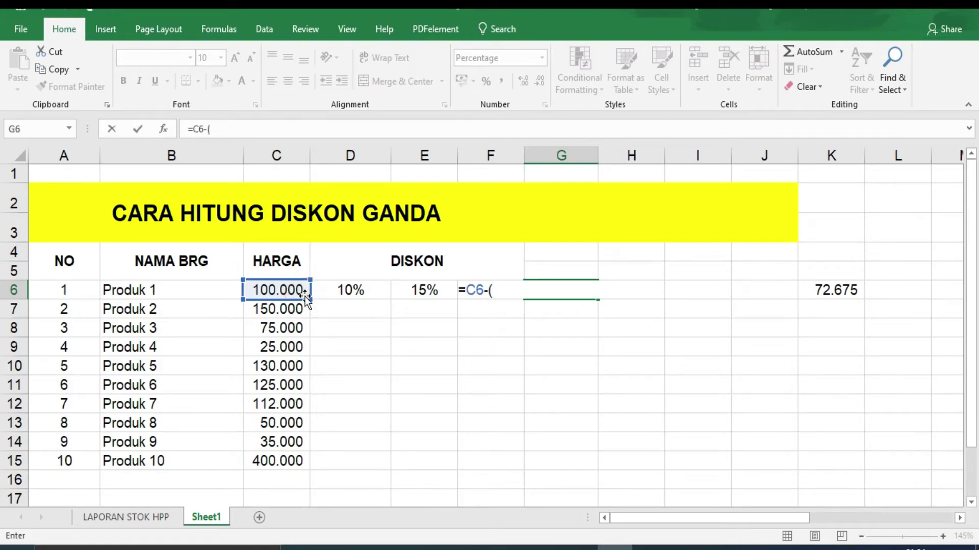
left_click(278, 297)
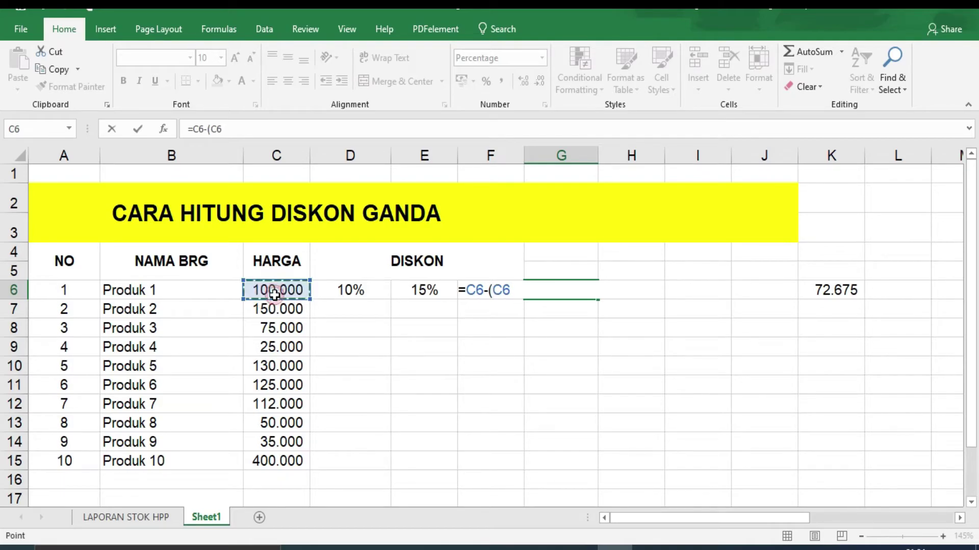
type("*")
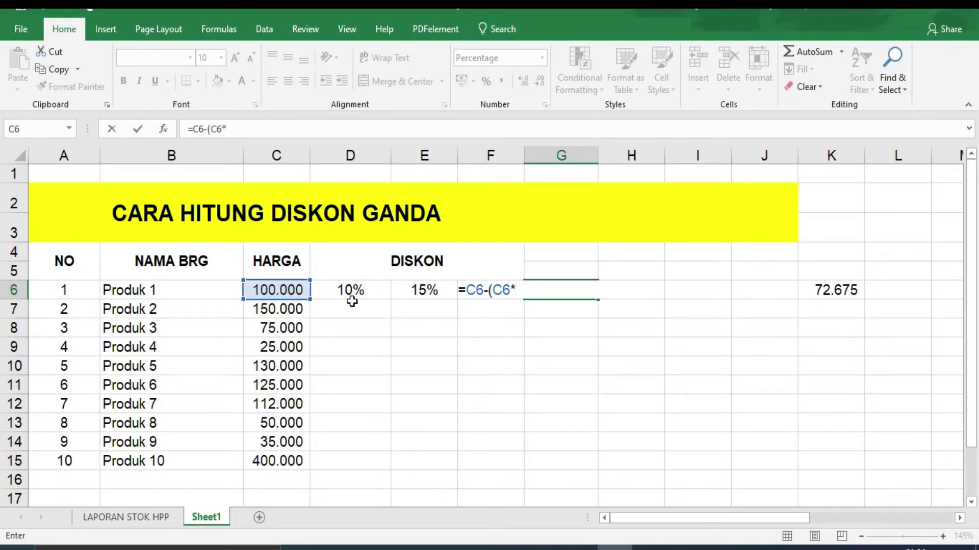
left_click(359, 304)
left_click(358, 291)
type(")")
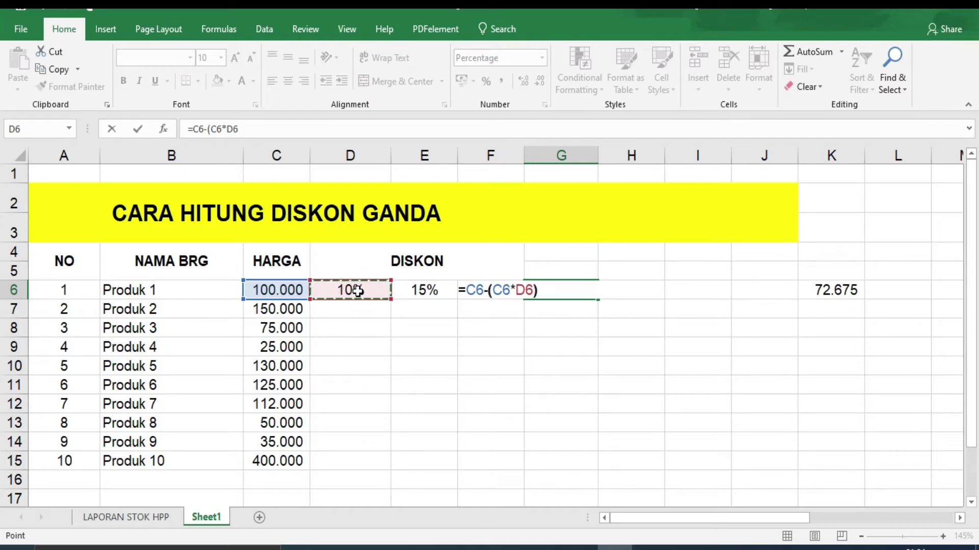
key("Return")
- Set G6's number format to Number so it shows 90000
left_click(580, 272)
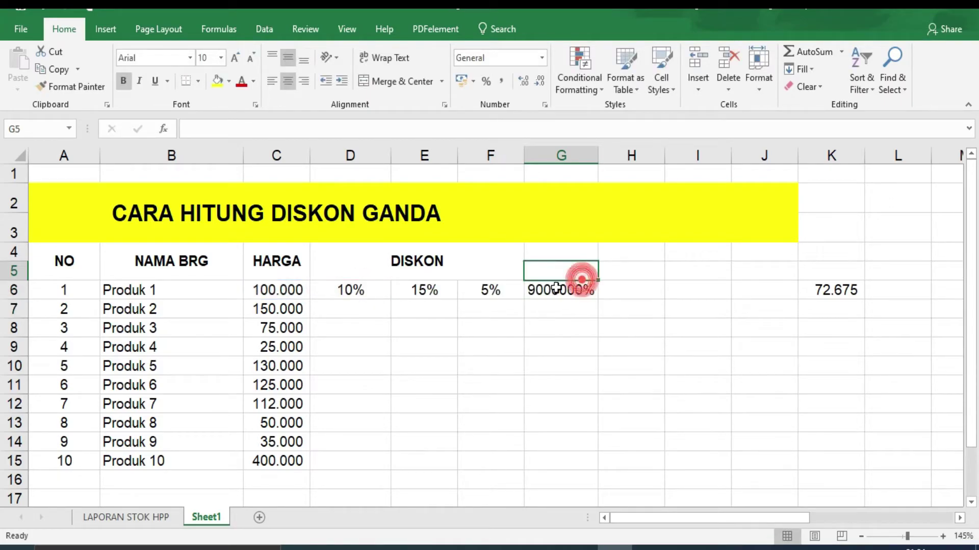
left_click(546, 288)
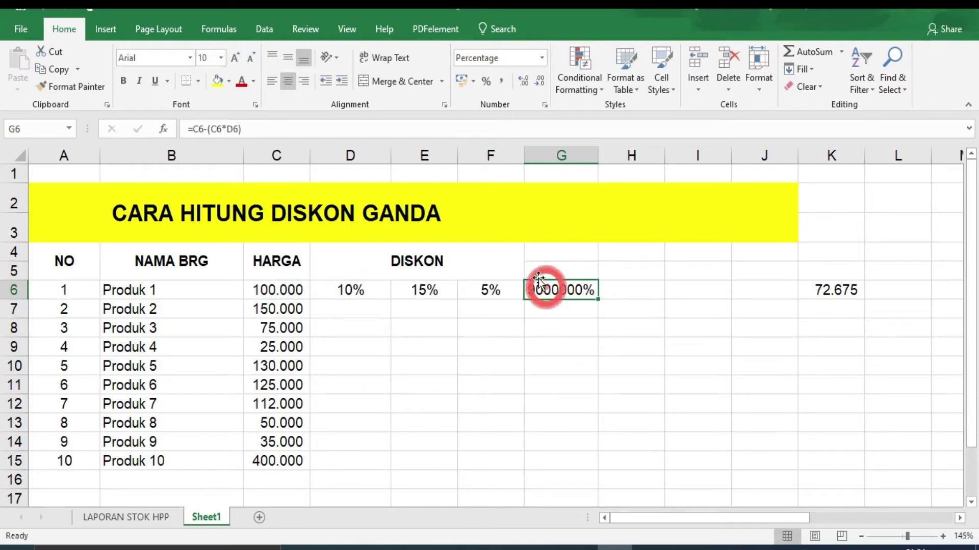
left_click(541, 58)
left_click(509, 119)
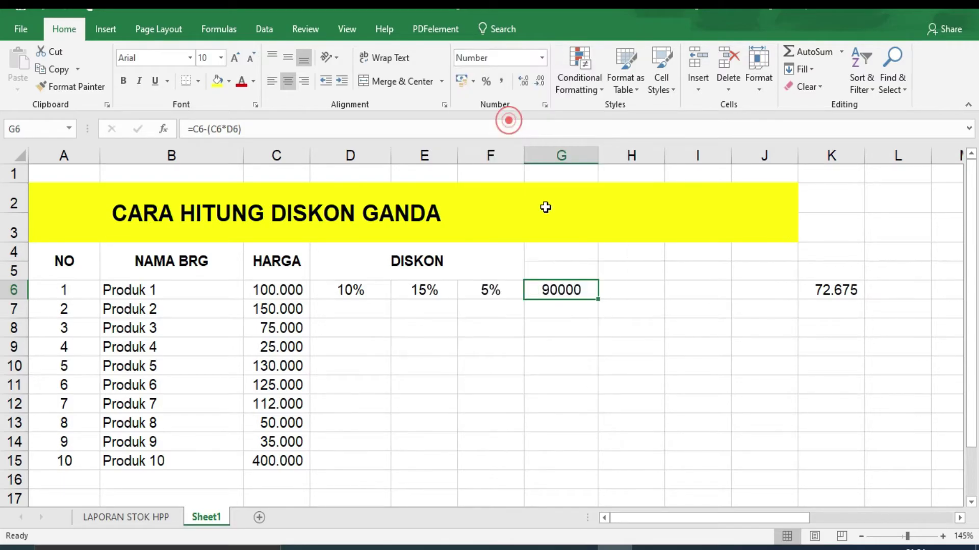
left_click(603, 377)
left_click(603, 297)
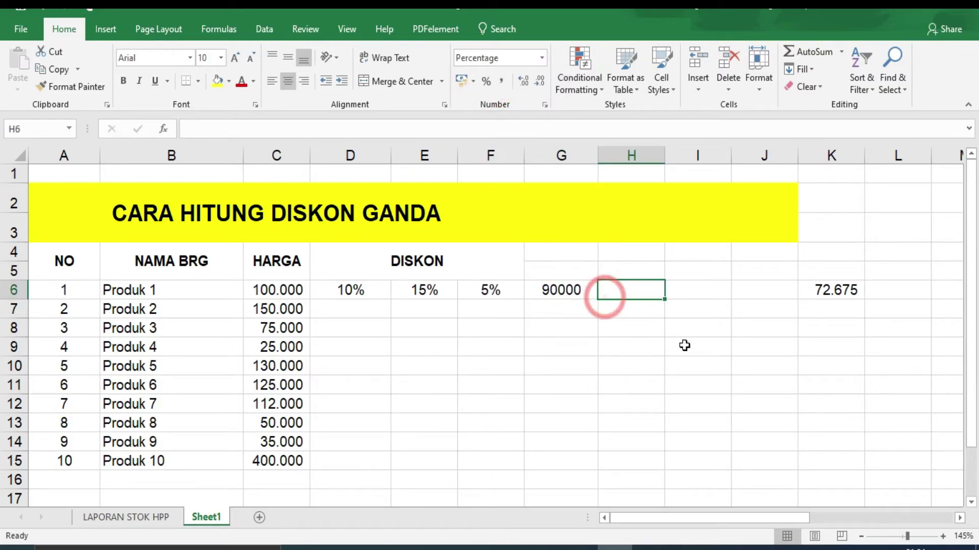
- Enter =G6-(G6*E6) in H6 to apply the 15% second discount to 90000
type("=")
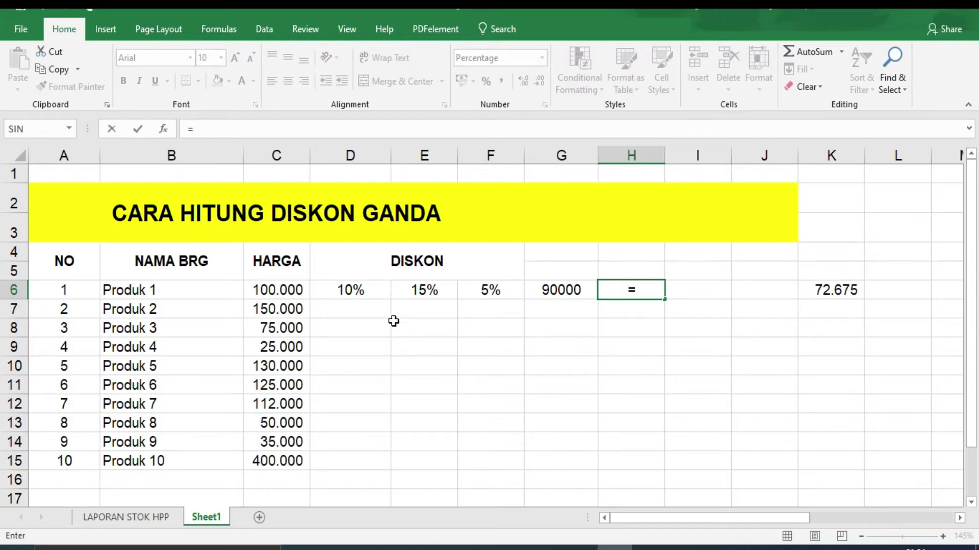
left_click(300, 296)
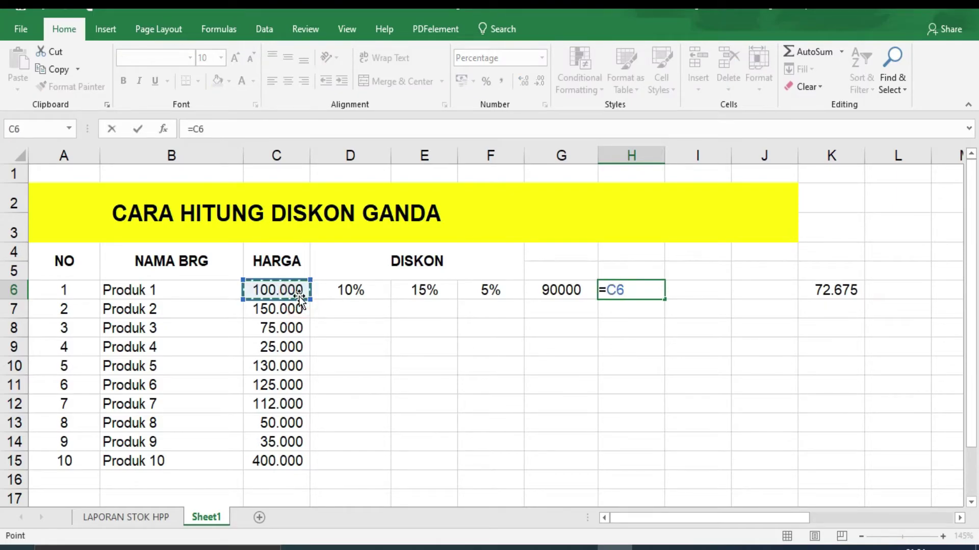
key("BackSpace")
key("BackSpace")
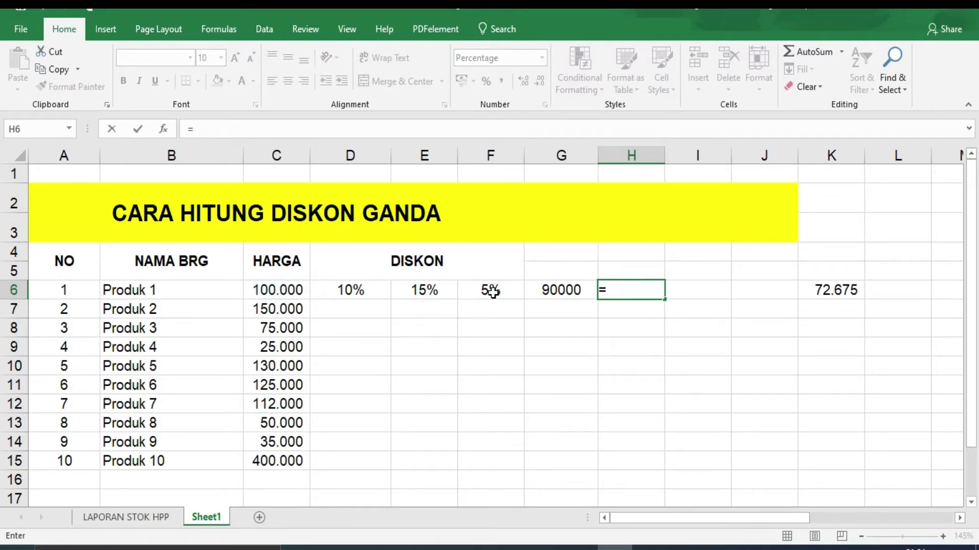
left_click(536, 288)
type("-(")
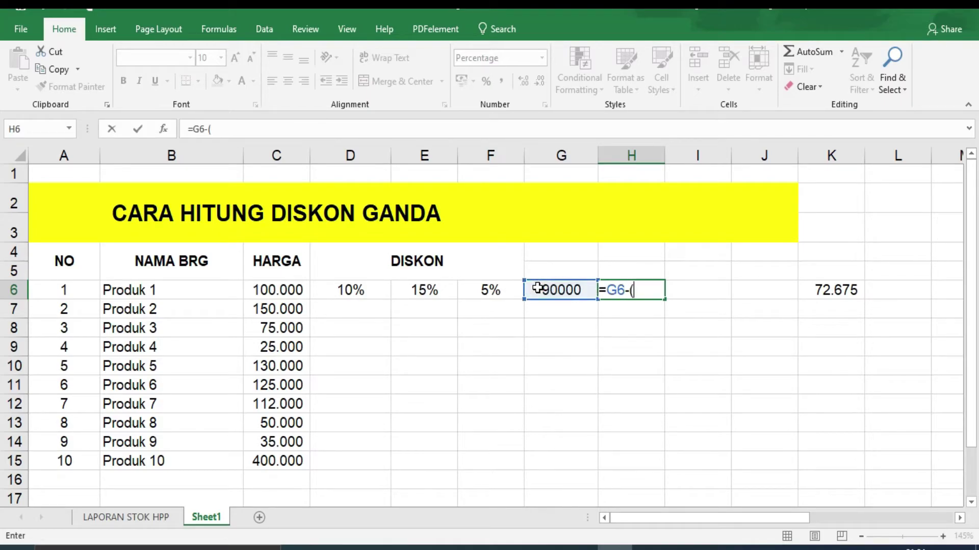
left_click(565, 291)
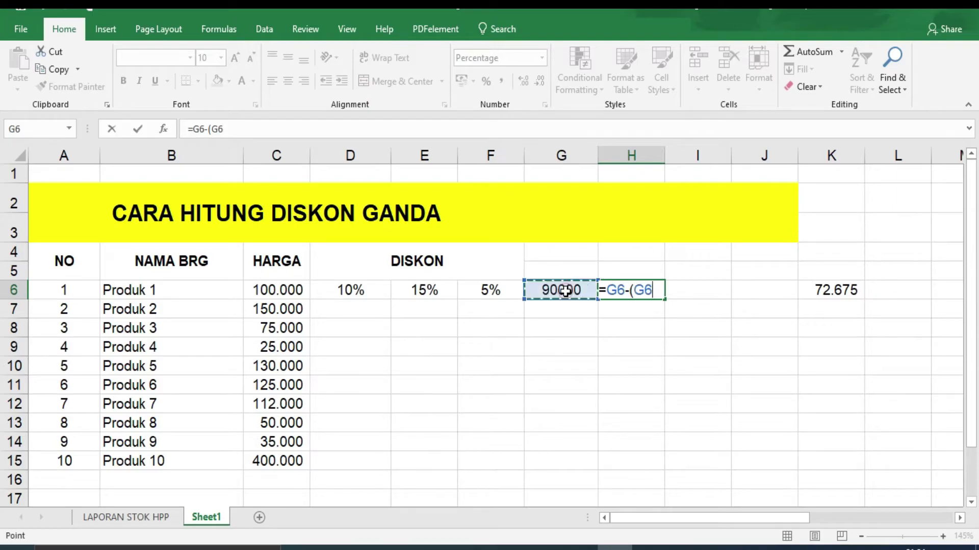
type("*")
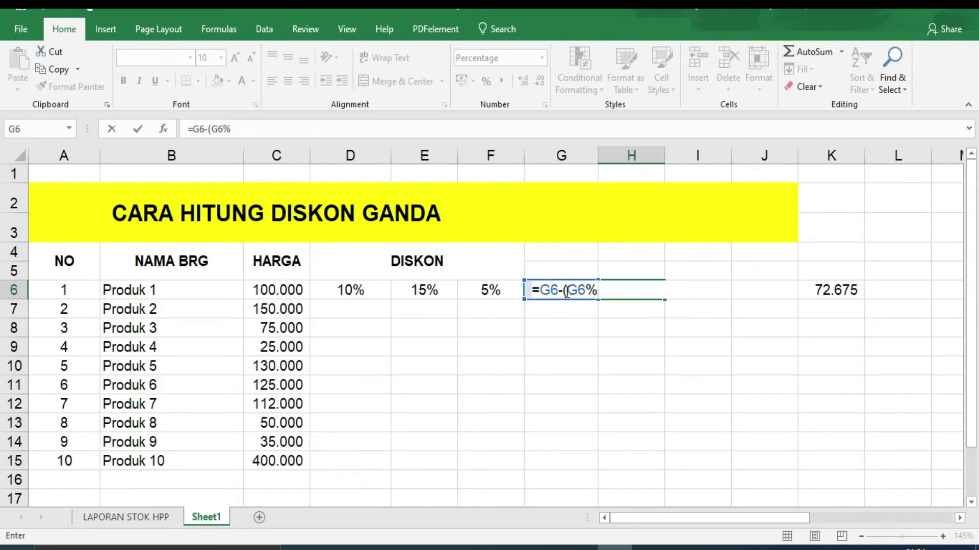
key("BackSpace")
left_click(421, 299)
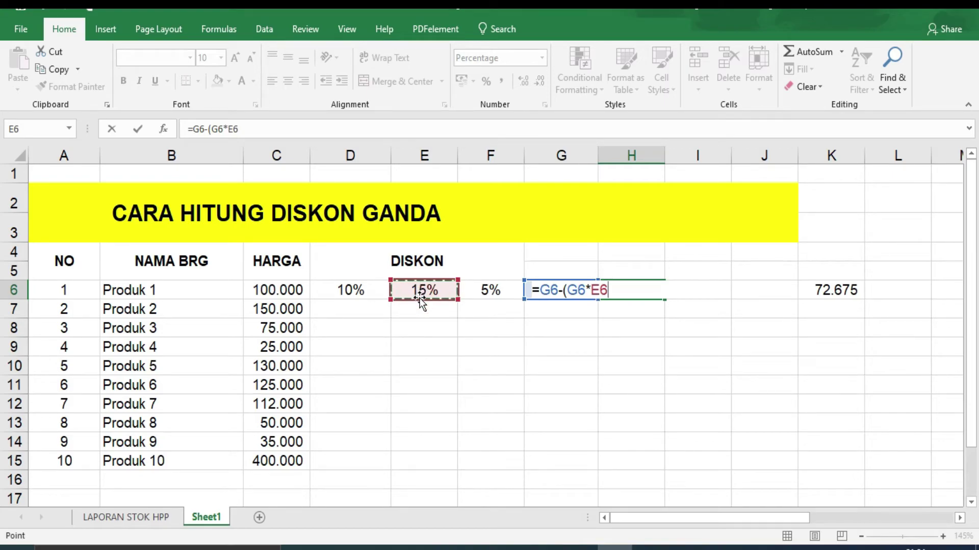
type(")")
key("Return")
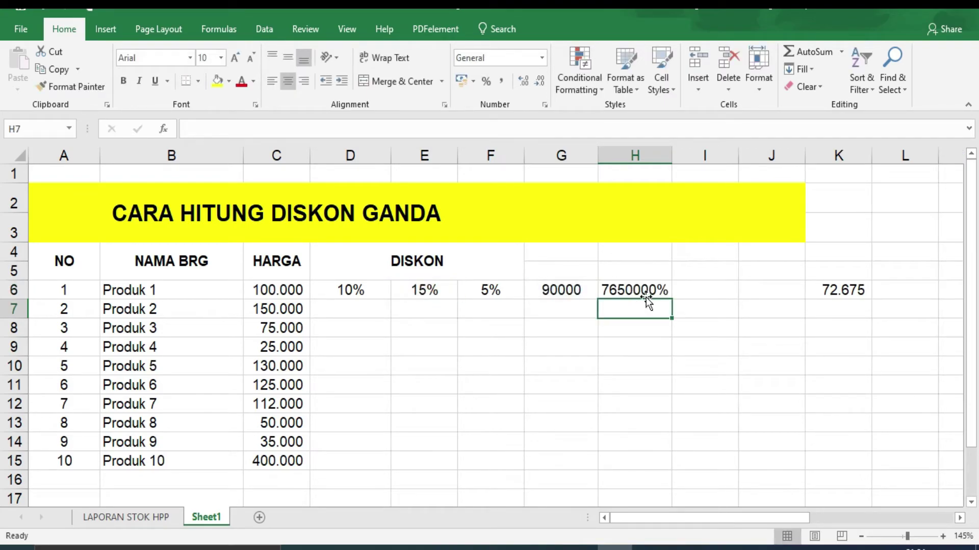
- Format H6 as Number so it displays 76500
left_click(643, 293)
left_click(522, 59)
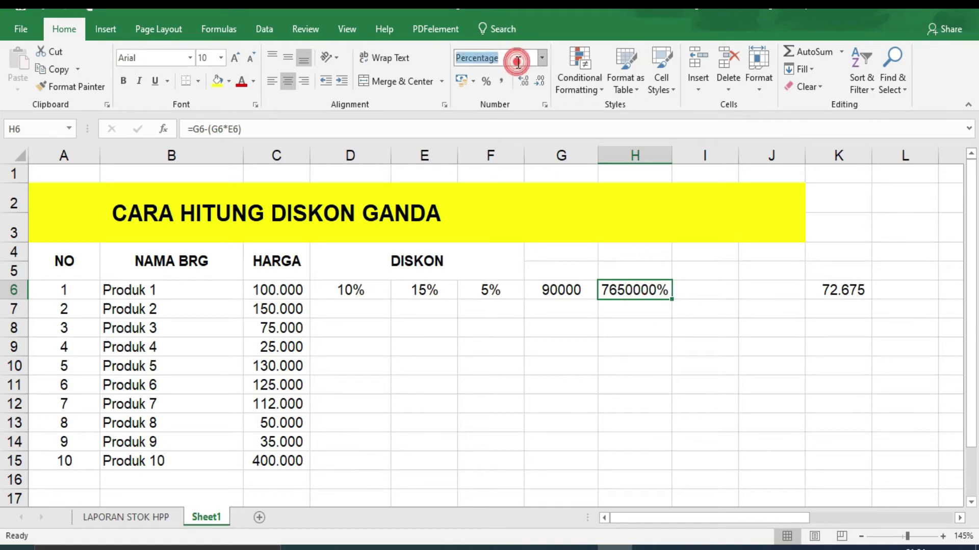
left_click(542, 58)
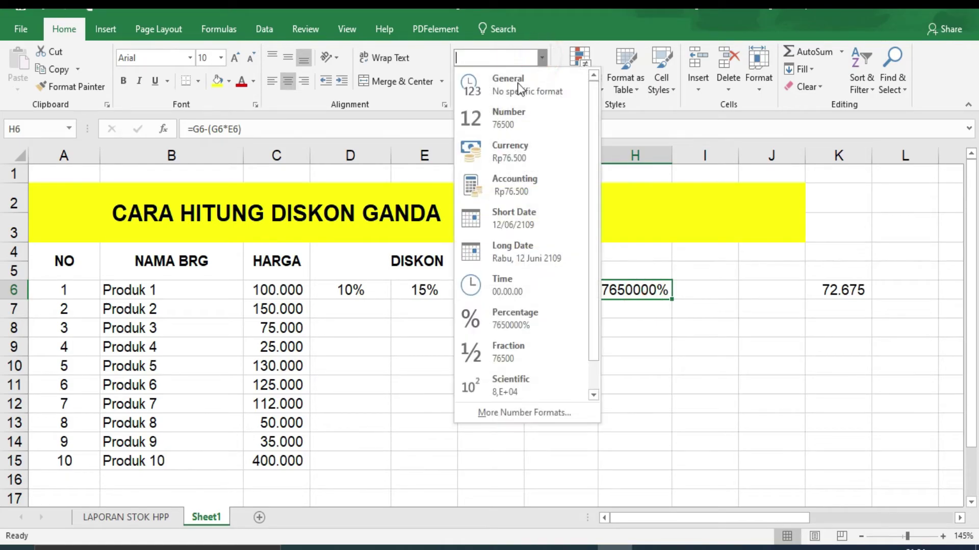
left_click(510, 115)
left_click(652, 361)
left_click(686, 290)
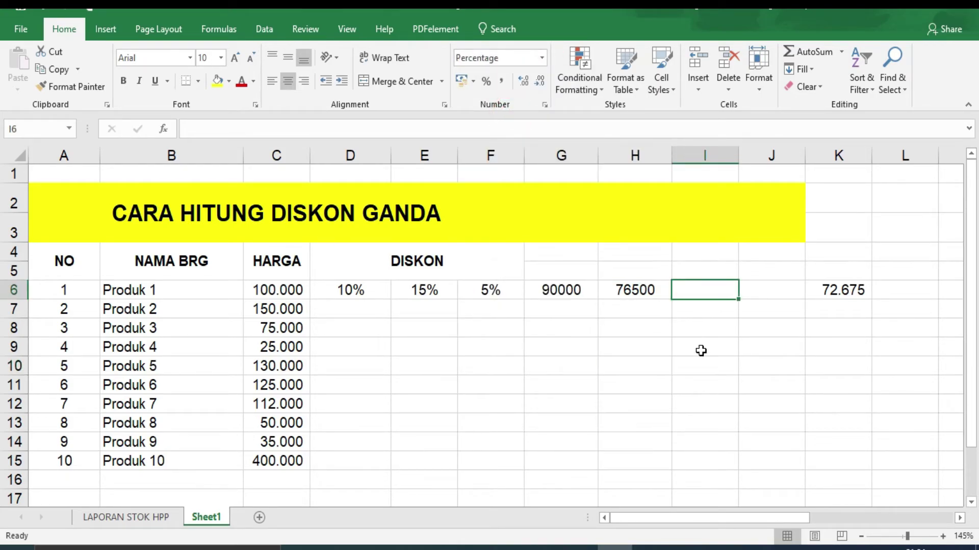
- Enter =H6-(H6*F6) in I6 to apply the 5% third discount
type("=")
left_click(647, 289)
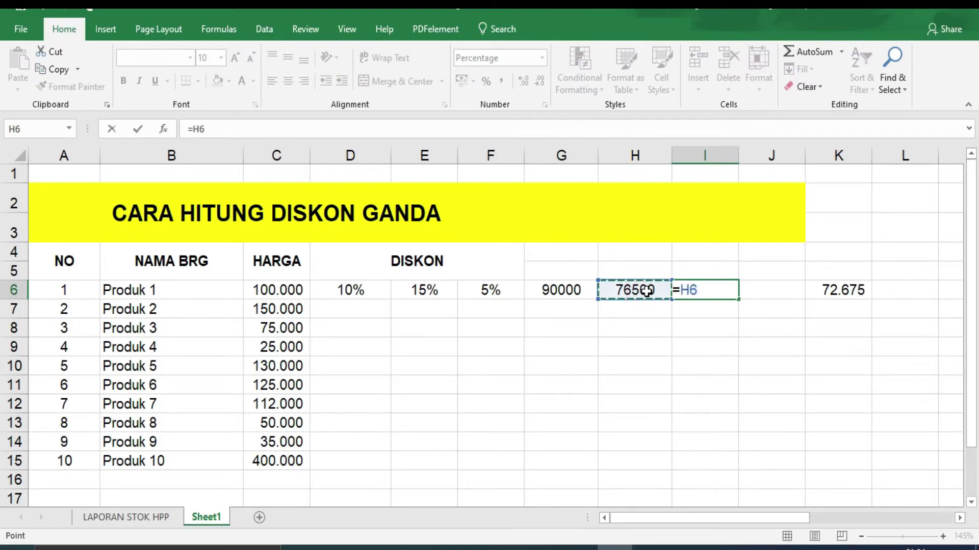
type("-(")
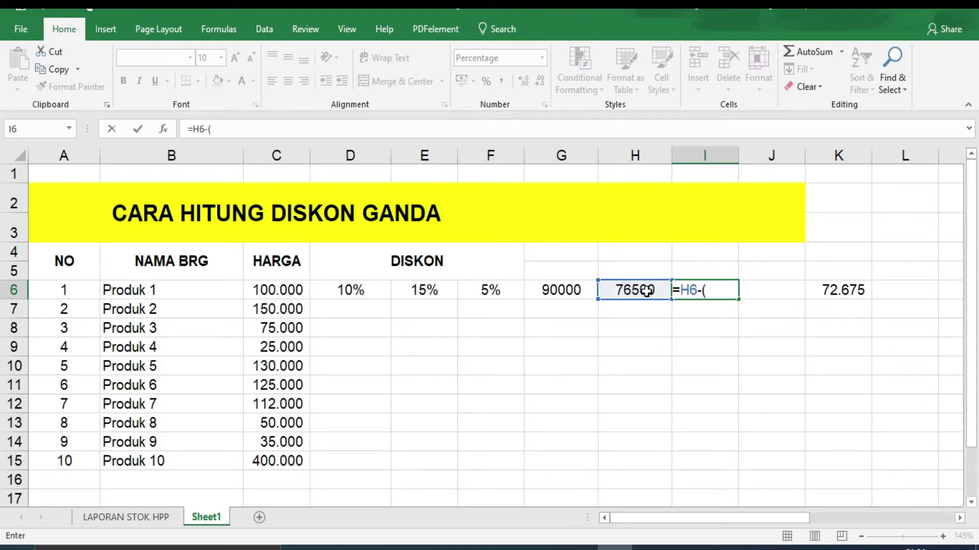
type("H6*")
left_click(506, 294)
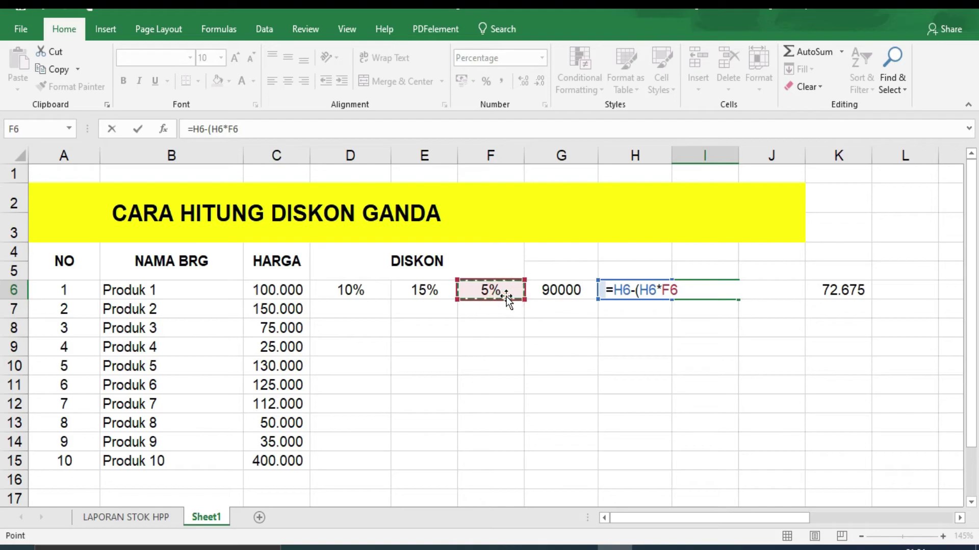
key("Return")
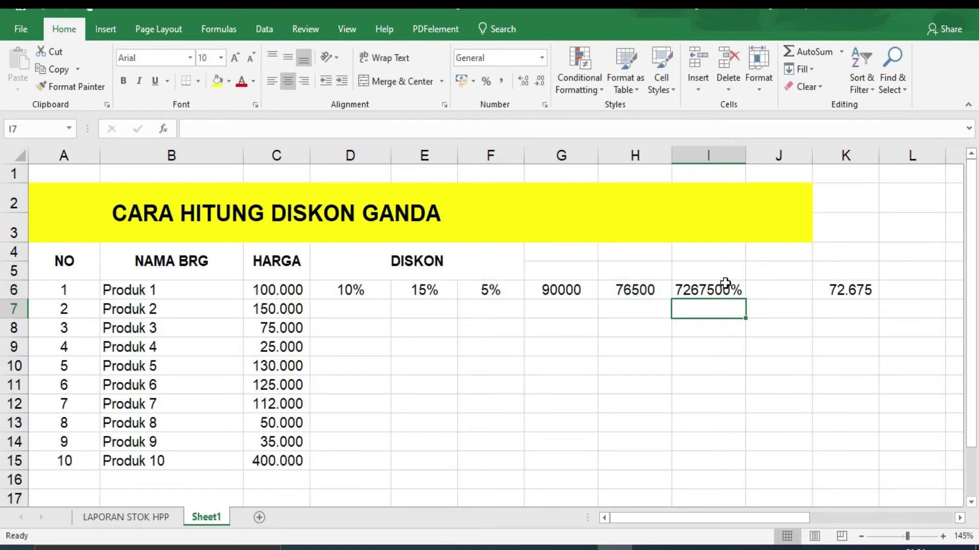
- Format I6 as Number with Comma Style, then view the single three-discount formula for comparison
left_click(712, 290)
left_click(520, 57)
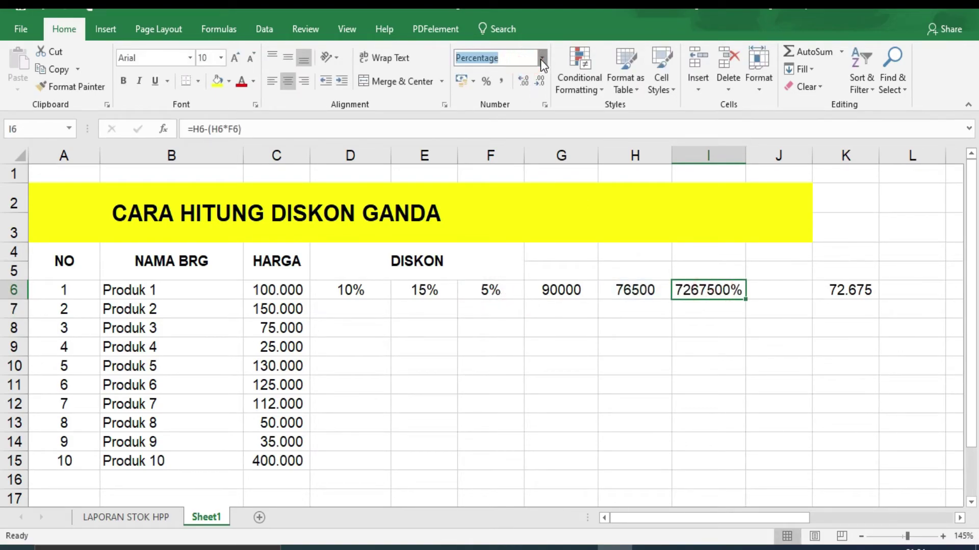
left_click(542, 58)
left_click(508, 118)
left_click(790, 369)
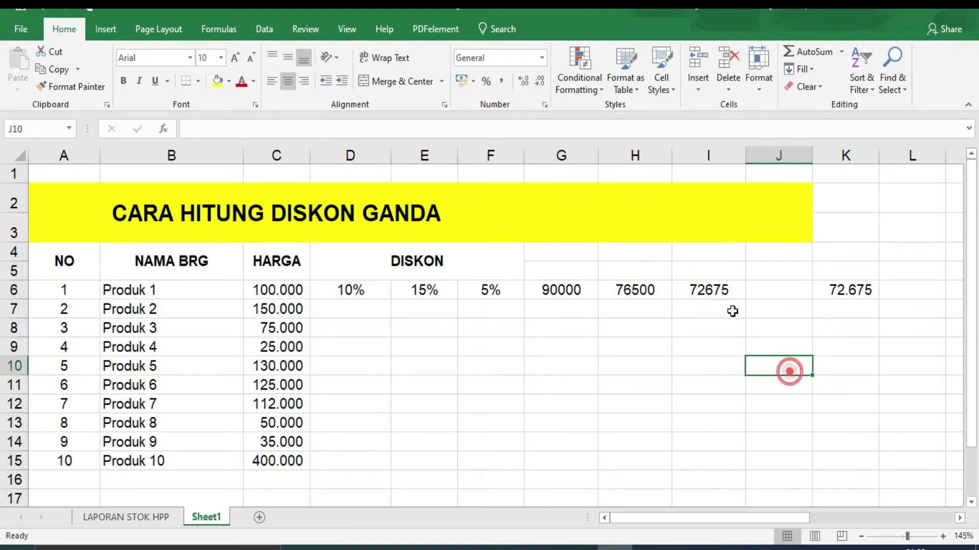
left_click(715, 288)
left_click(501, 81)
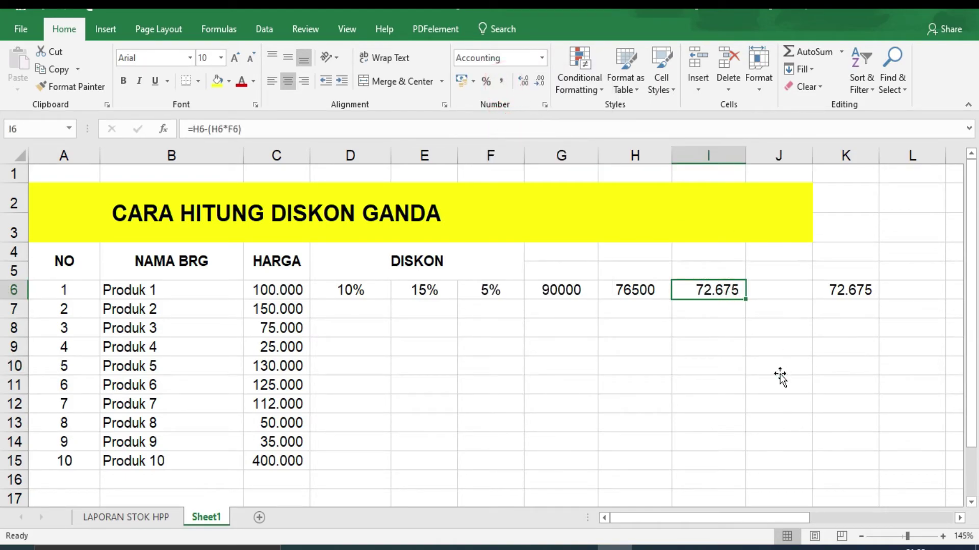
left_click(780, 375)
left_click(848, 290)
double_click(848, 290)
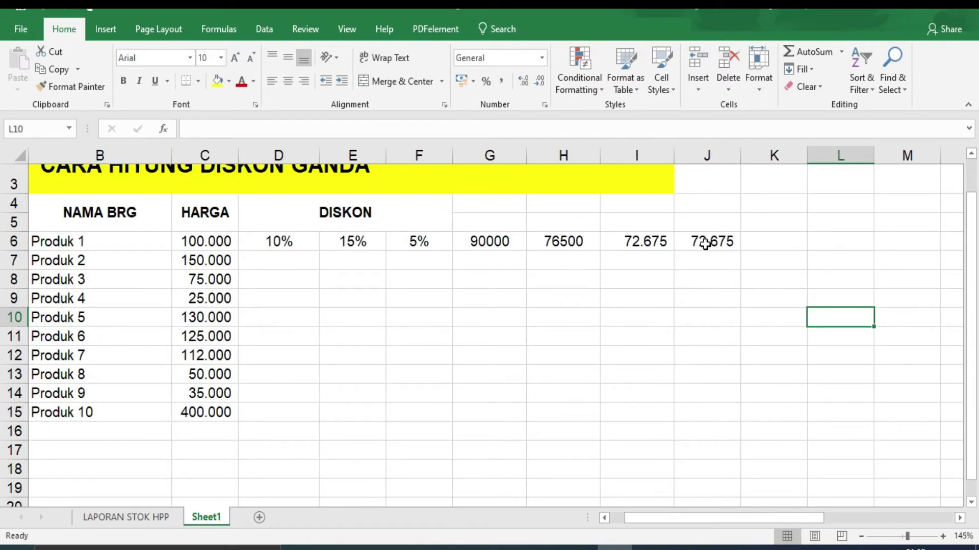
- Compare J6's =C6*(1-D6)*(1-E6)*(1-F6) with I6's stepwise formula, both showing 72.675
double_click(706, 242)
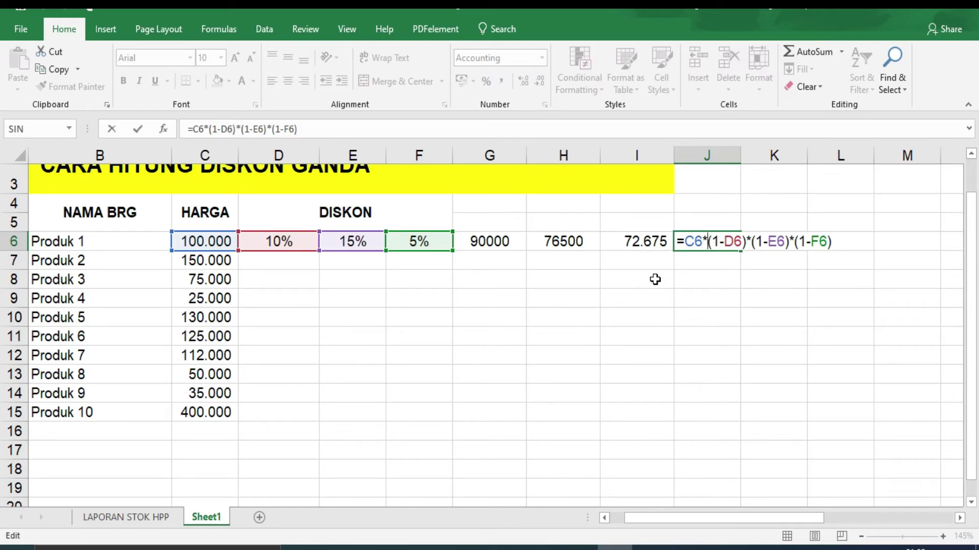
left_click(705, 311)
double_click(629, 243)
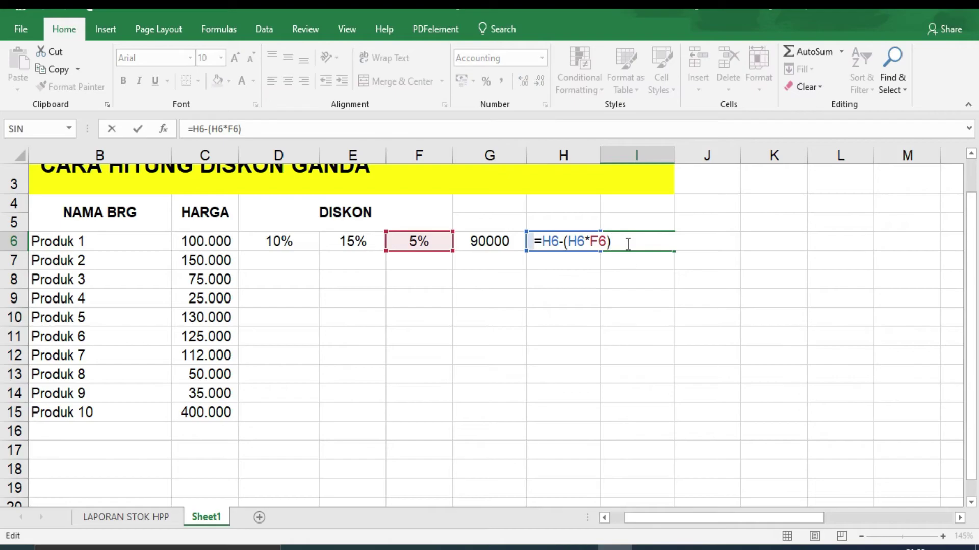
left_click(606, 353)
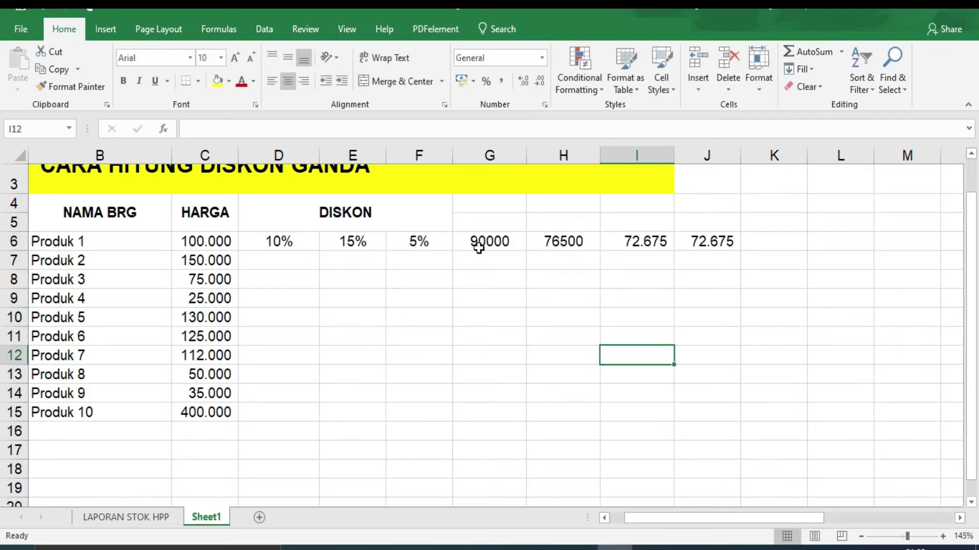
left_click(635, 242)
double_click(709, 244)
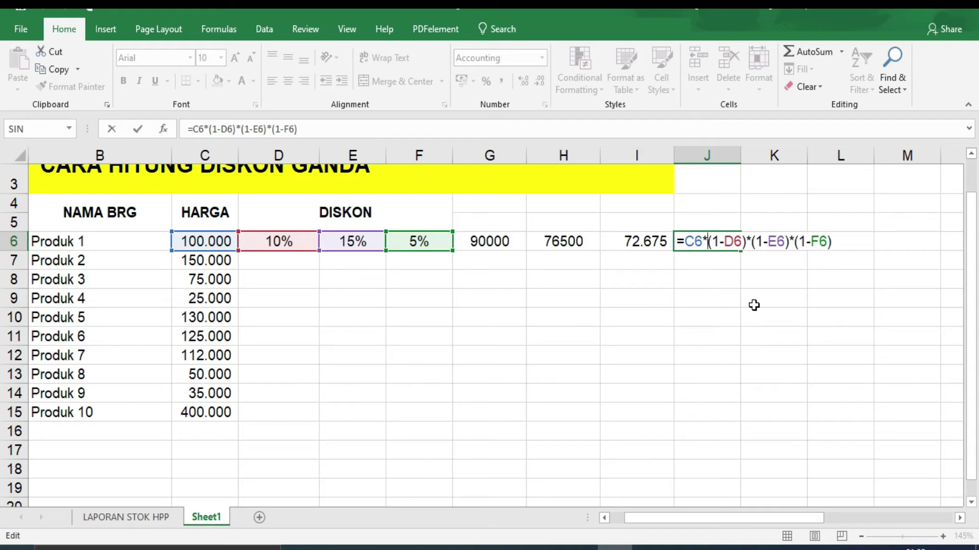
scroll(619, 394, "up", 1)
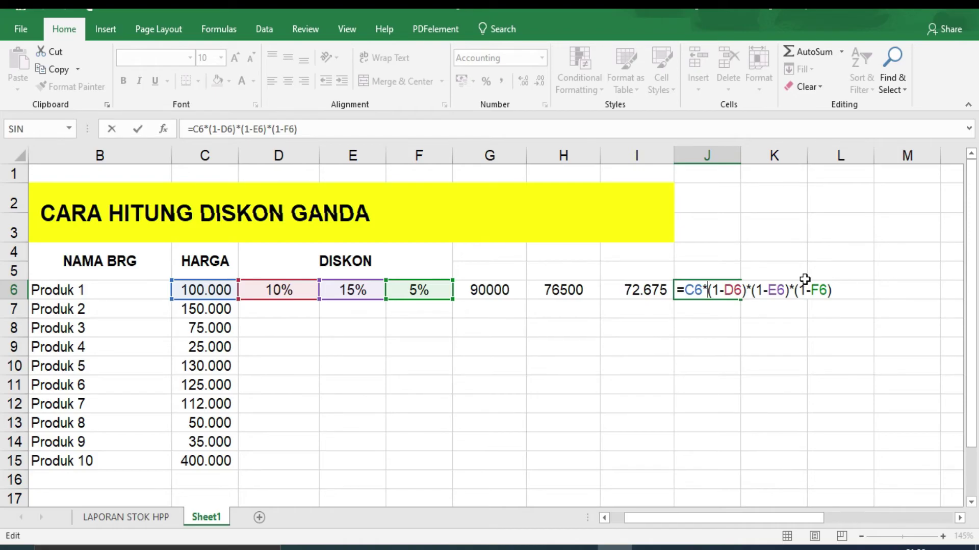
left_click_drag(686, 290, 746, 476)
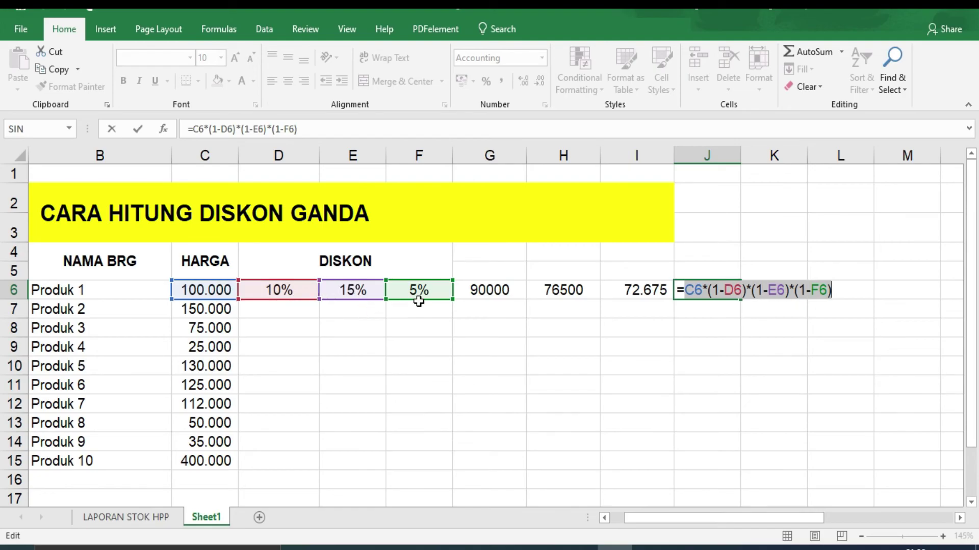
key("ctrl+Return")
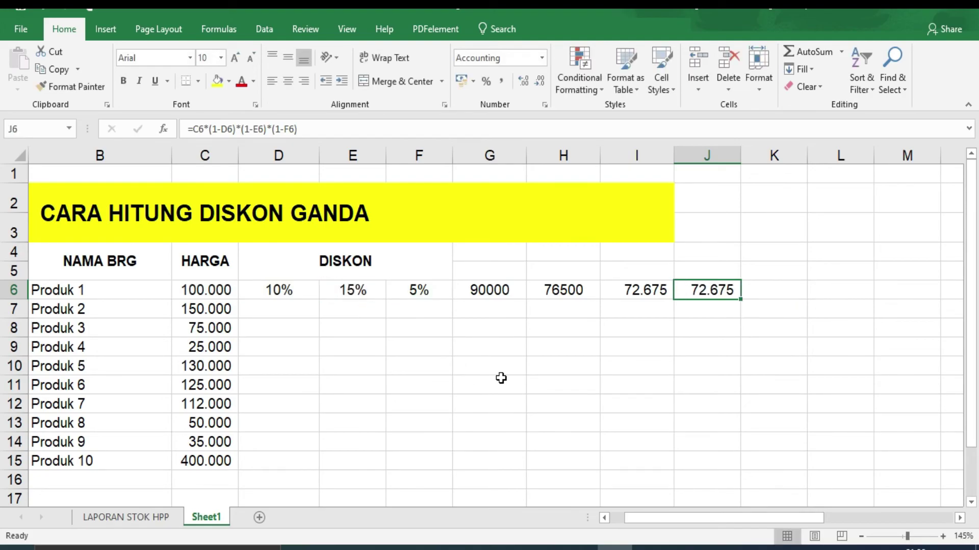